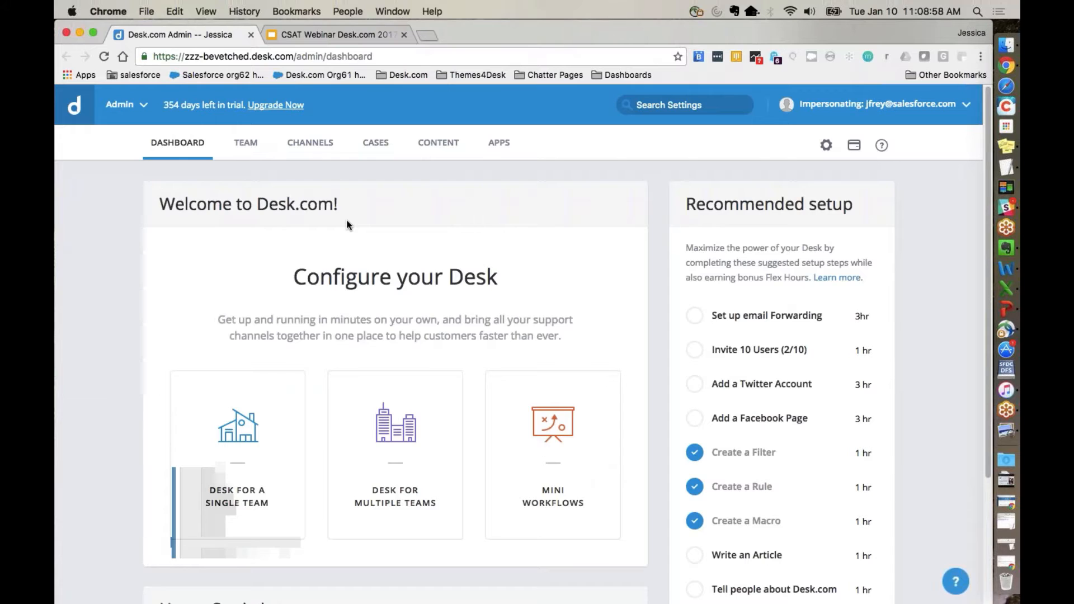
# Step: Open the Customer Satisfaction settings within case management
pyautogui.click(371, 151)
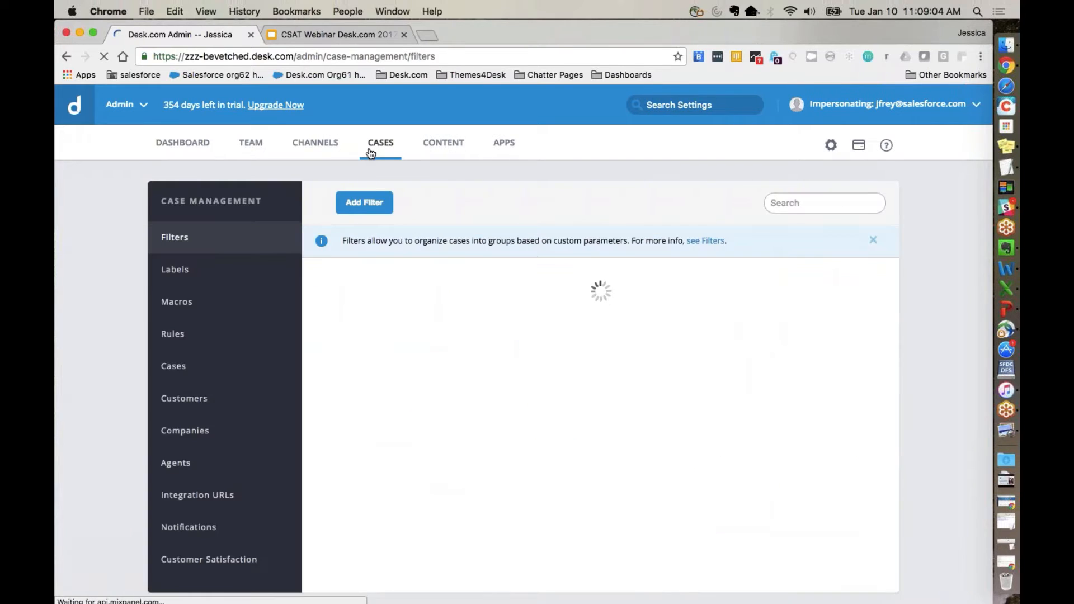
pyautogui.scroll(-1, 181, 257)
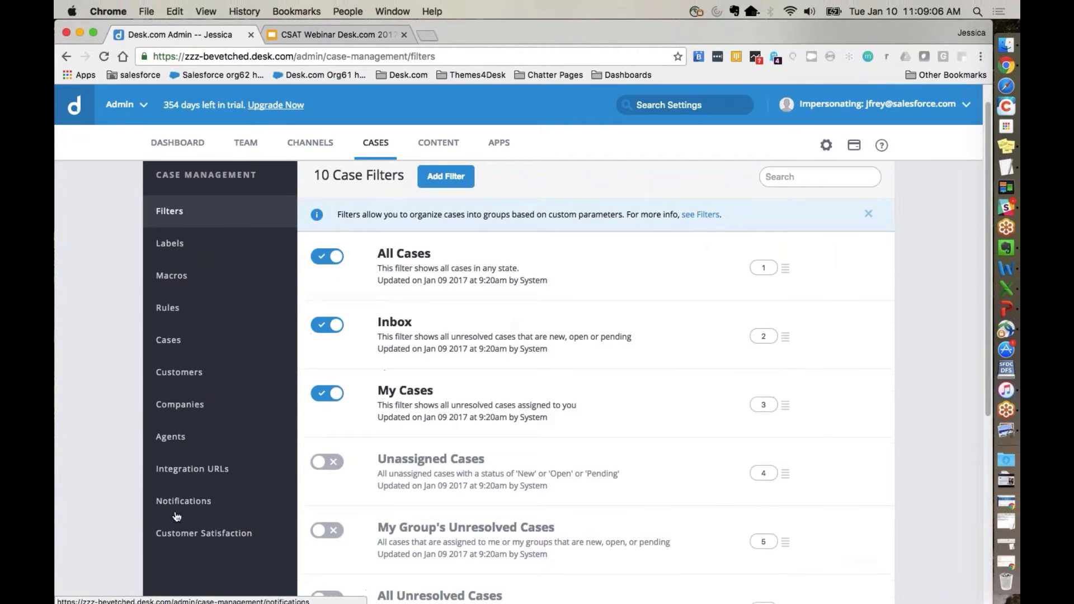
pyautogui.click(169, 537)
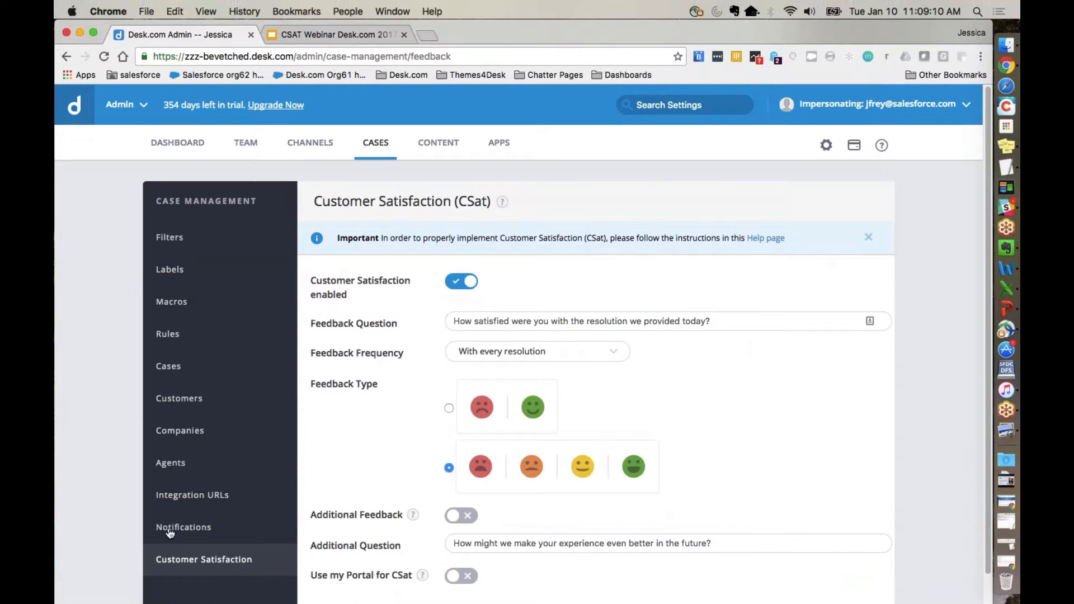
pyautogui.scroll(-1, 799, 460)
pyautogui.scroll(1, 798, 460)
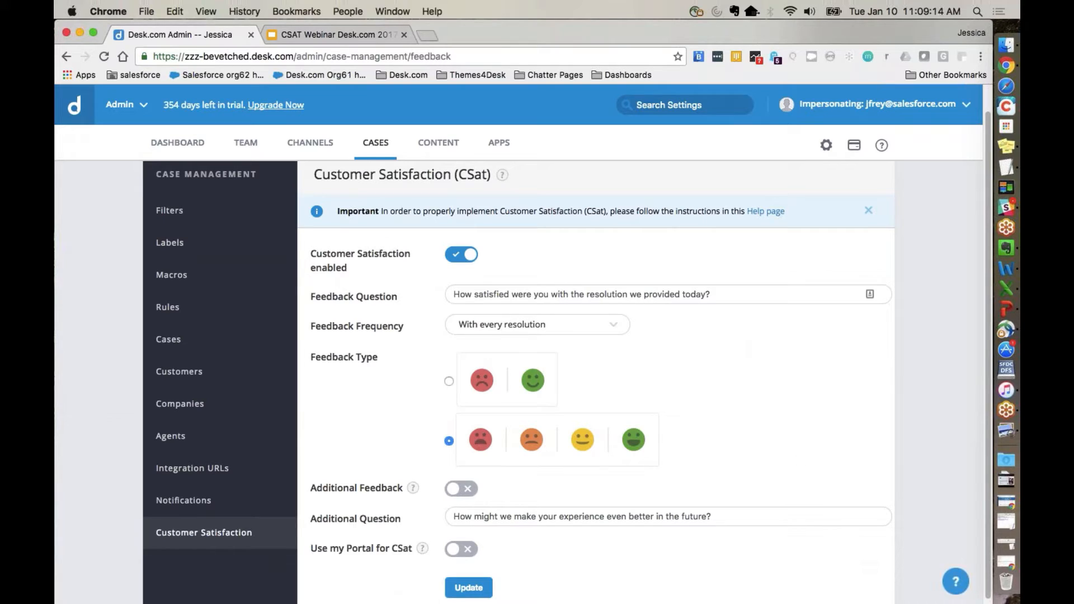
# Step: Switch the Customer Satisfaction feature off and back on
pyautogui.moveTo(503, 175)
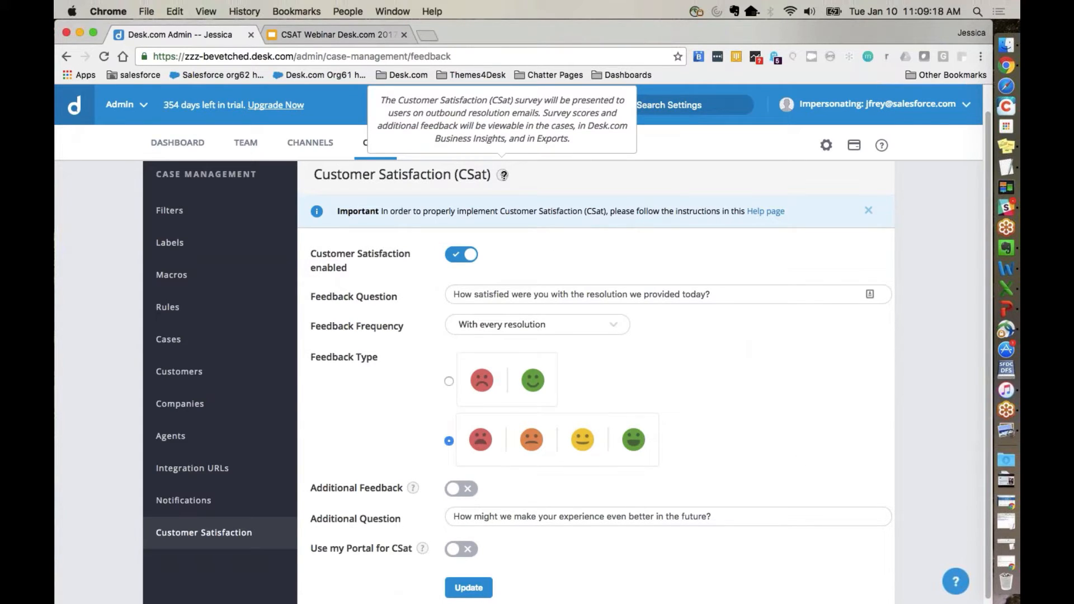
pyautogui.click(457, 257)
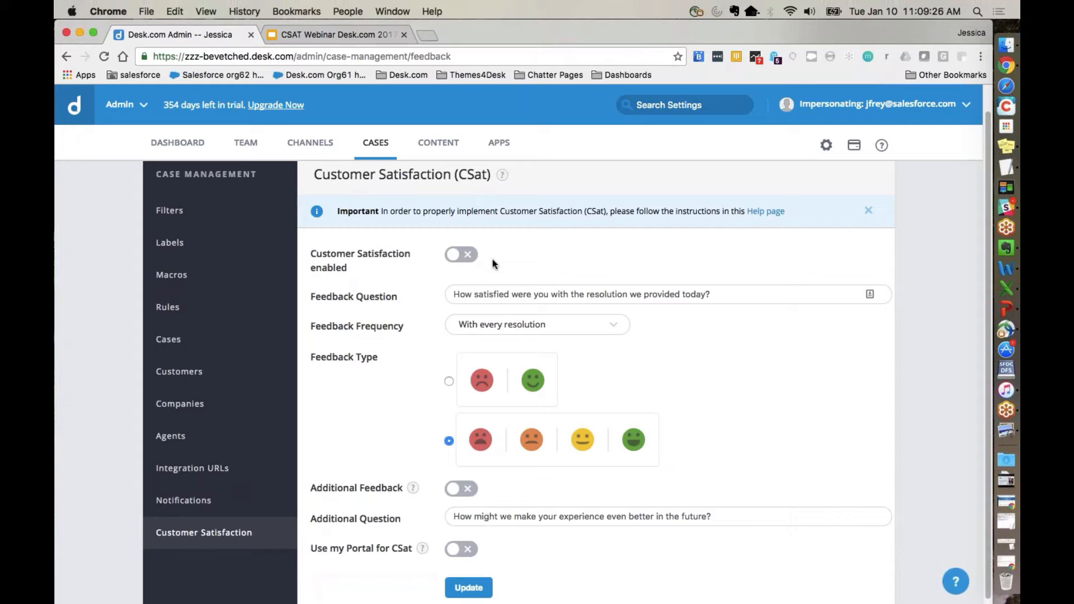
pyautogui.click(463, 254)
pyautogui.scroll(-1, 559, 363)
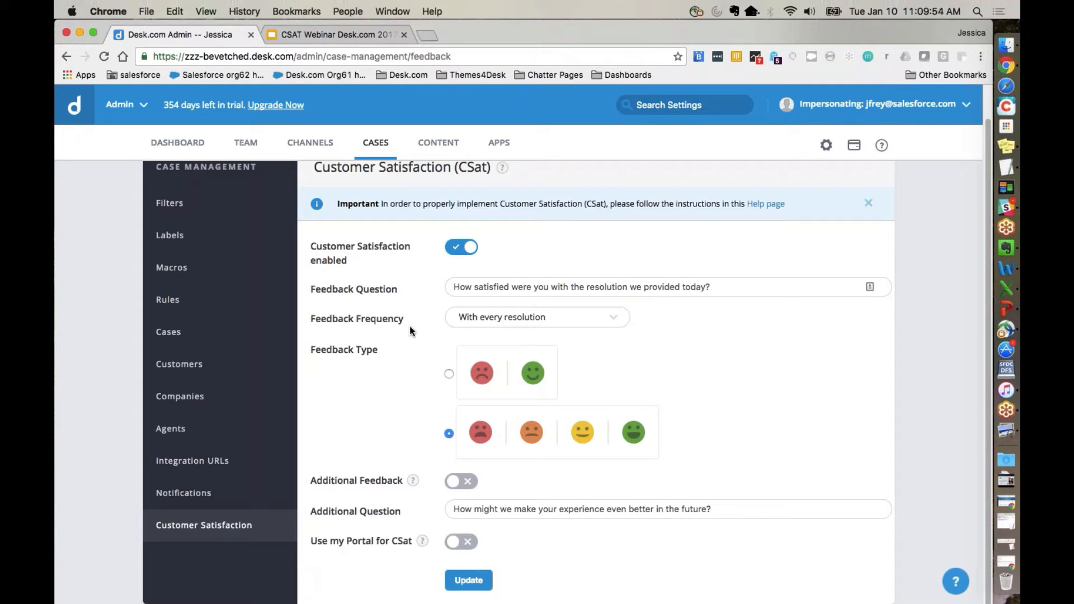
# Step: Look through the feedback frequency choices and keep With every resolution
pyautogui.click(506, 317)
pyautogui.click(492, 375)
pyautogui.click(532, 317)
pyautogui.click(553, 356)
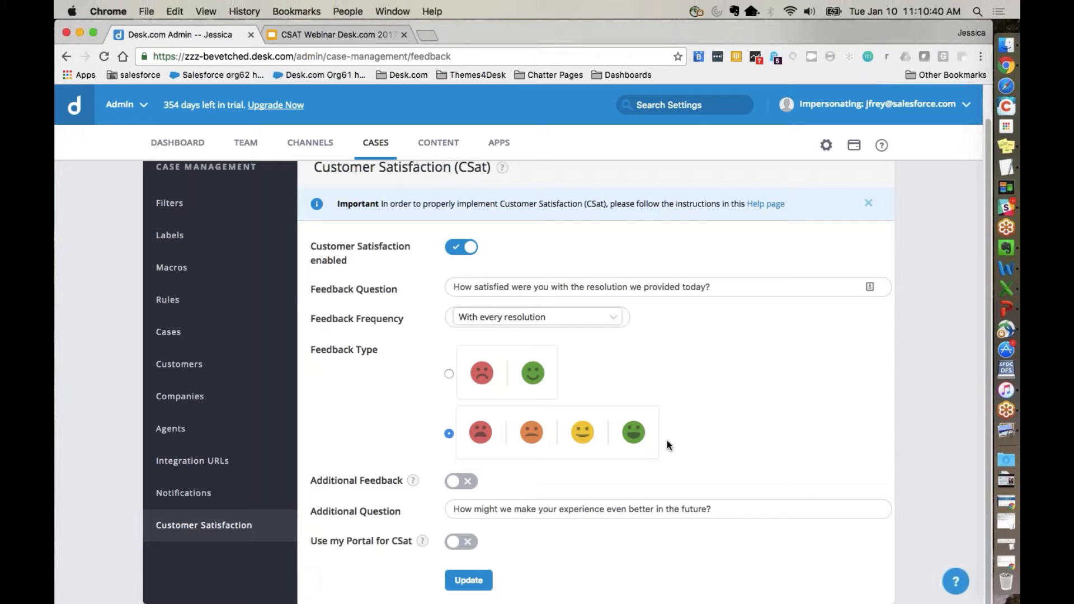
# Step: Enable Use my Portal for CSat and save the Customer Satisfaction settings
pyautogui.moveTo(413, 479)
pyautogui.moveTo(422, 540)
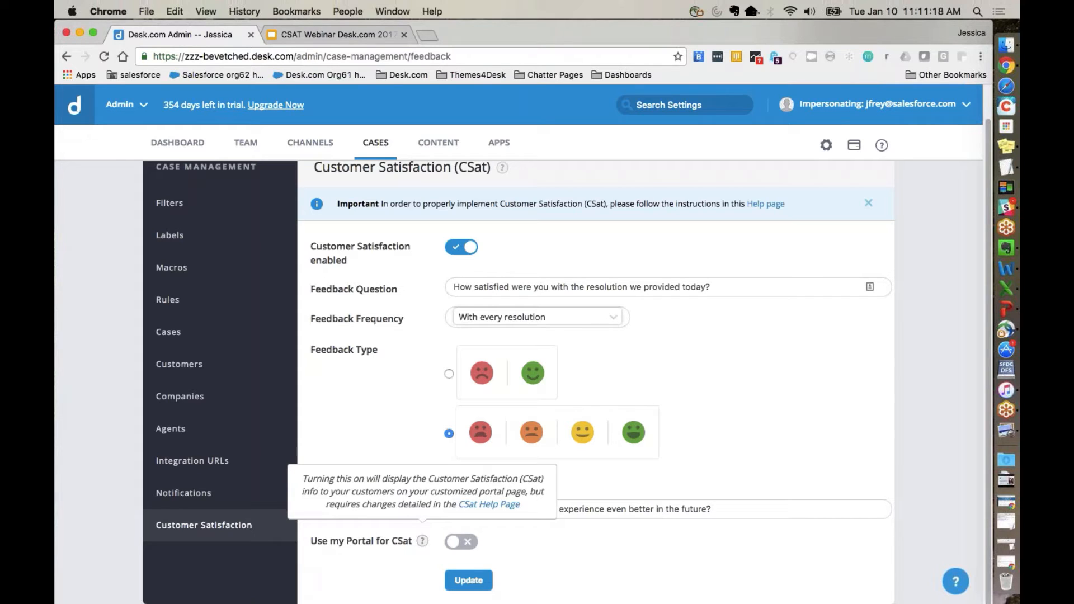
pyautogui.click(466, 543)
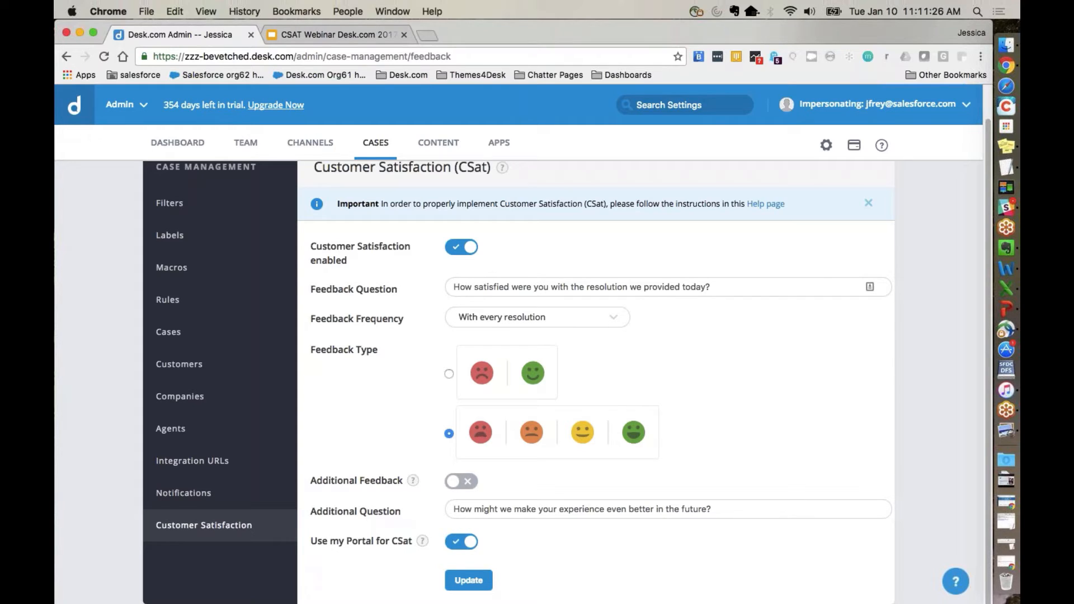
pyautogui.click(467, 583)
# Step: Open the Next Gen Agent and bring its case list into view
pyautogui.click(125, 108)
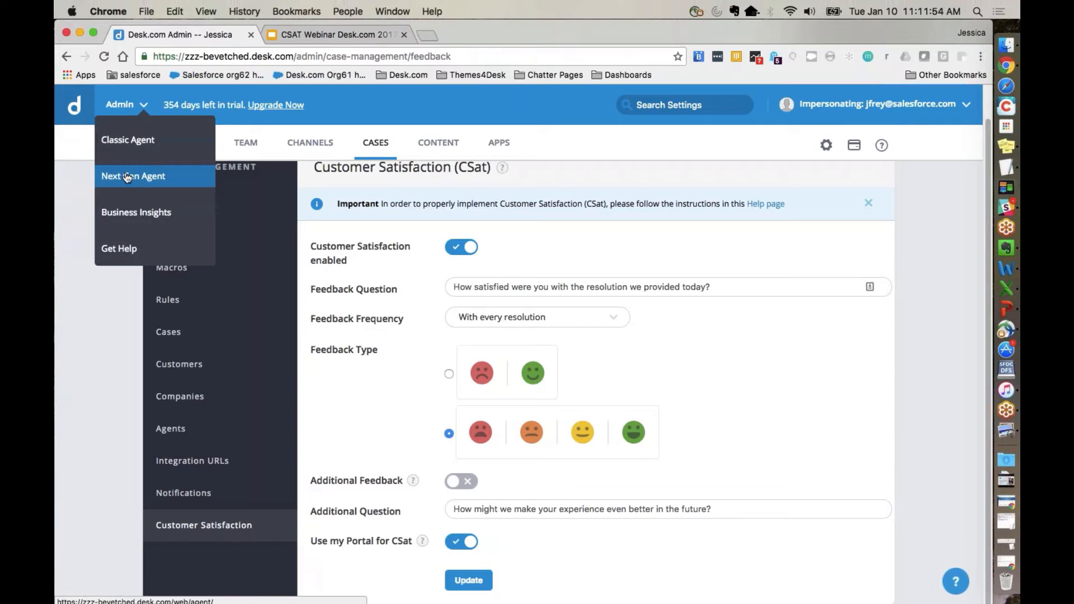
pyautogui.click(144, 174)
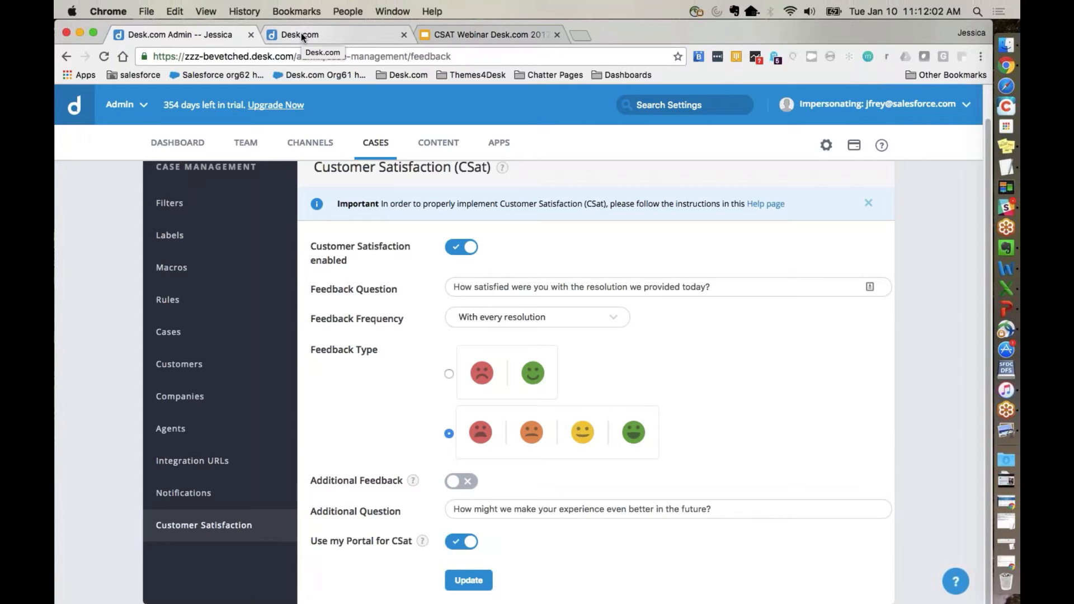
pyautogui.click(301, 33)
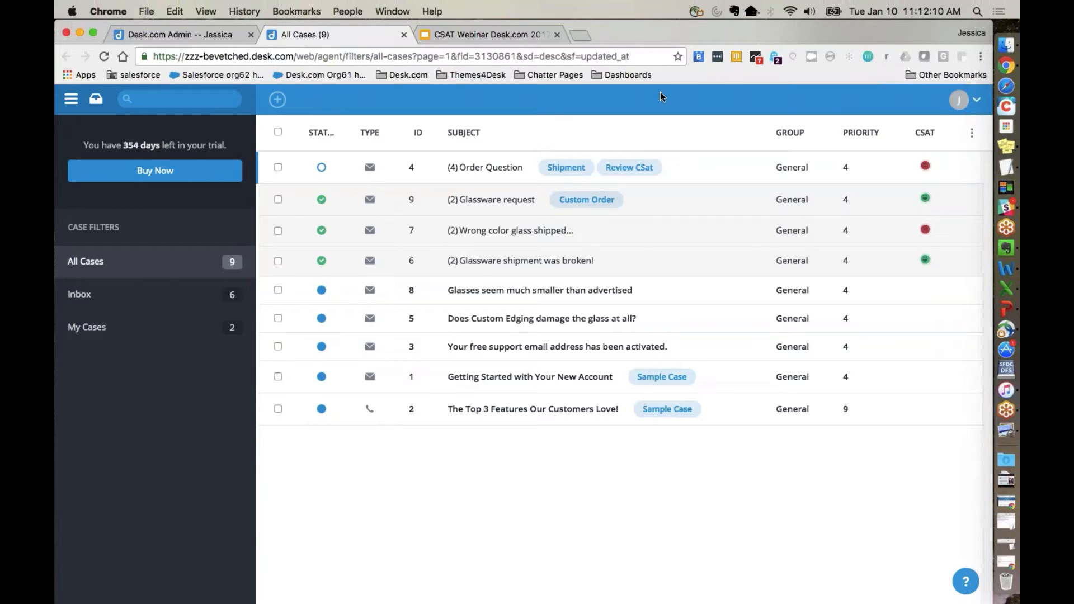
# Step: Move the CSAT column in front of the Group column and check the display options for the case list columns
pyautogui.moveTo(921, 135); pyautogui.dragTo(781, 136)
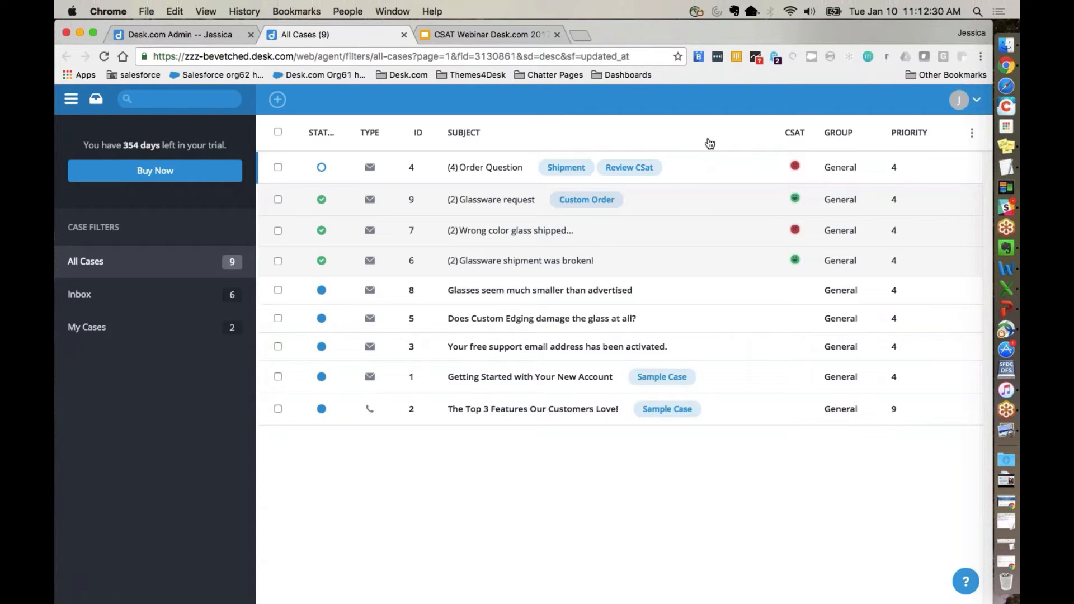
pyautogui.click(973, 138)
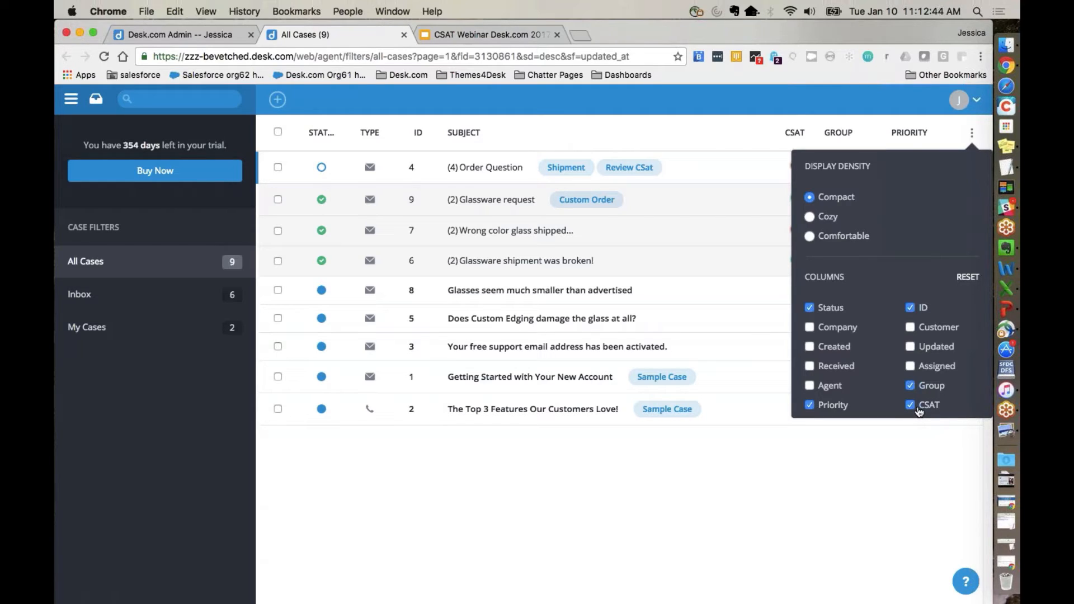
pyautogui.click(897, 466)
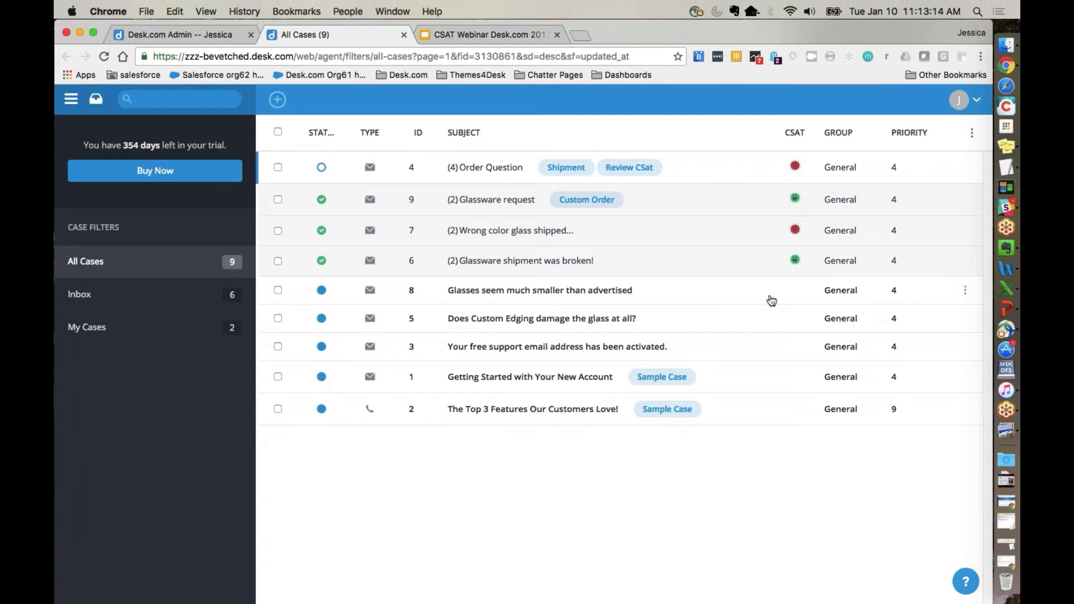
# Step: Open the Order Question case and review the customer's latest message about the missing package
pyautogui.click(524, 171)
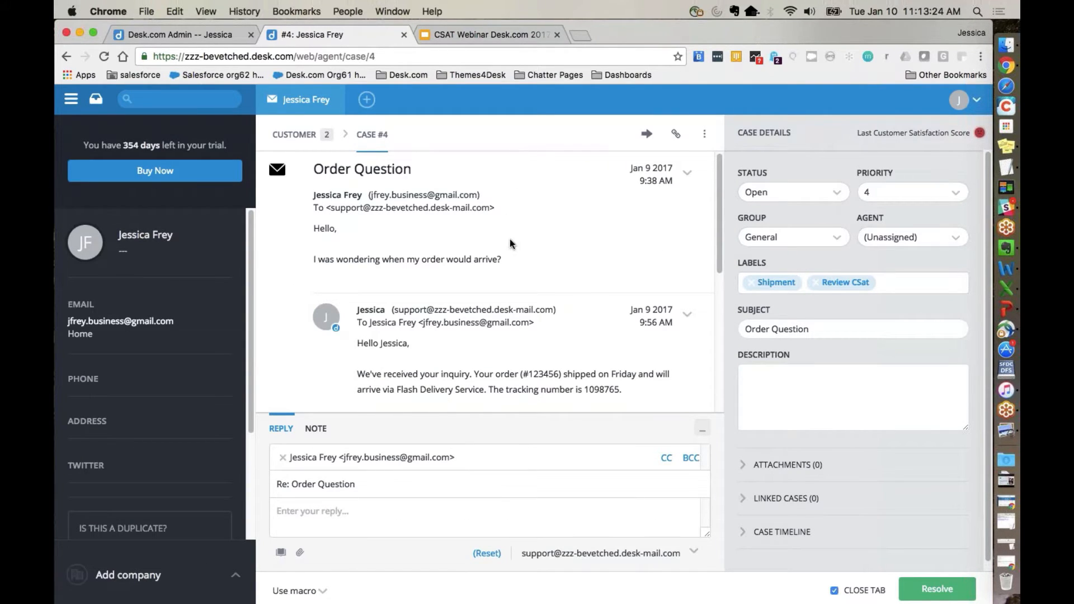
pyautogui.scroll(-7, 510, 244)
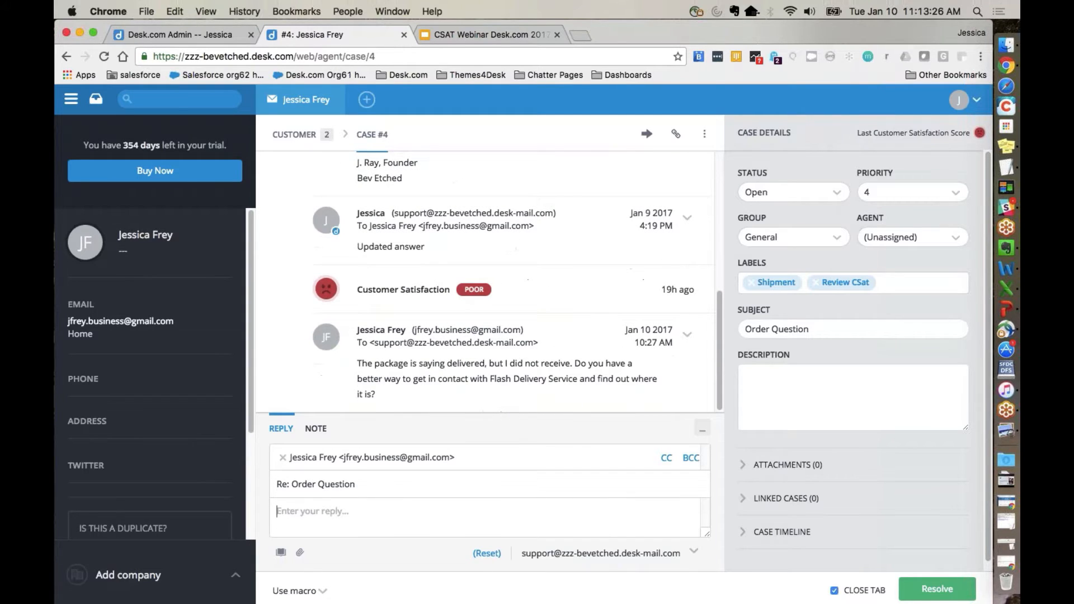
pyautogui.moveTo(356, 363); pyautogui.dragTo(407, 389)
pyautogui.click(408, 389)
# Step: Reply to the Order Question case with the text "Response", sending it and resolving the case
pyautogui.click(353, 509)
pyautogui.write('Response')
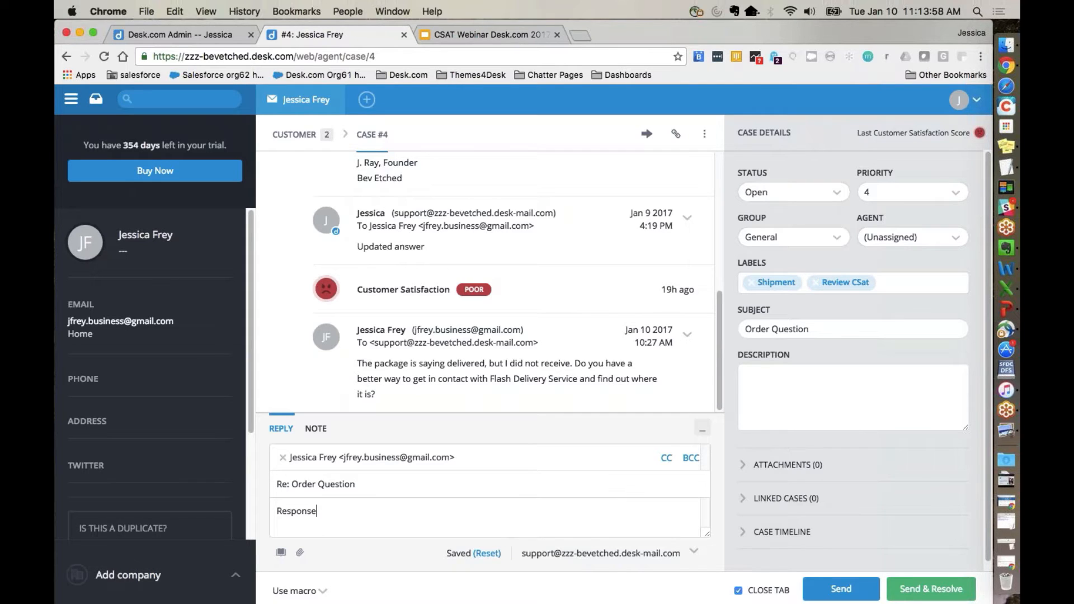
pyautogui.click(906, 594)
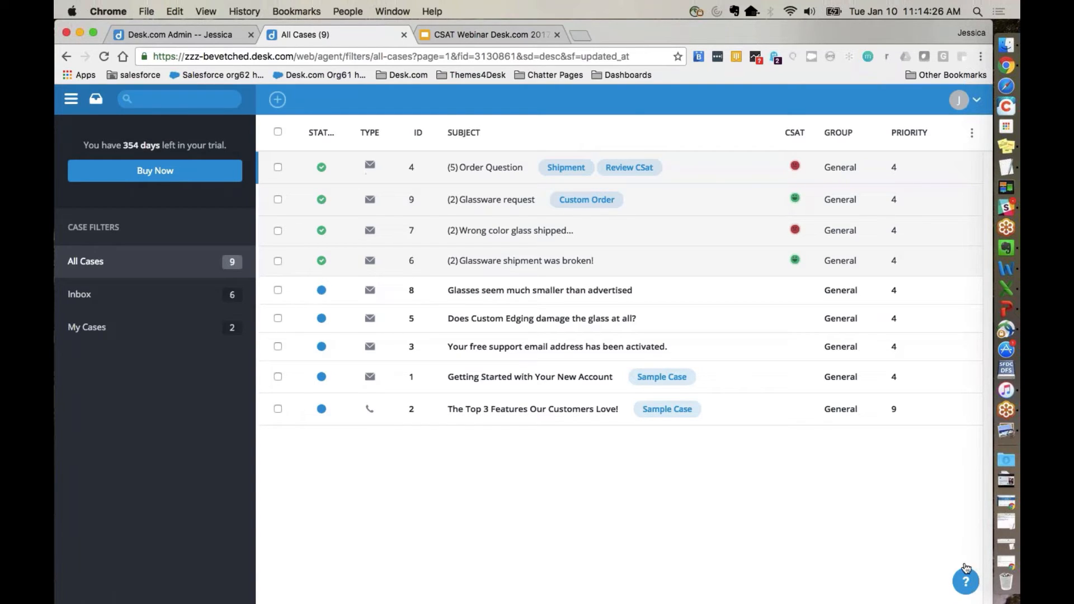
# Step: Switch to the CSAT EMAIL EX.pdf document in Preview and read down to the satisfaction rating
pyautogui.doubleClick(695, 42)
pyautogui.moveTo(514, 28); pyautogui.dragTo(552, 10)
pyautogui.scroll(-3, 522, 356)
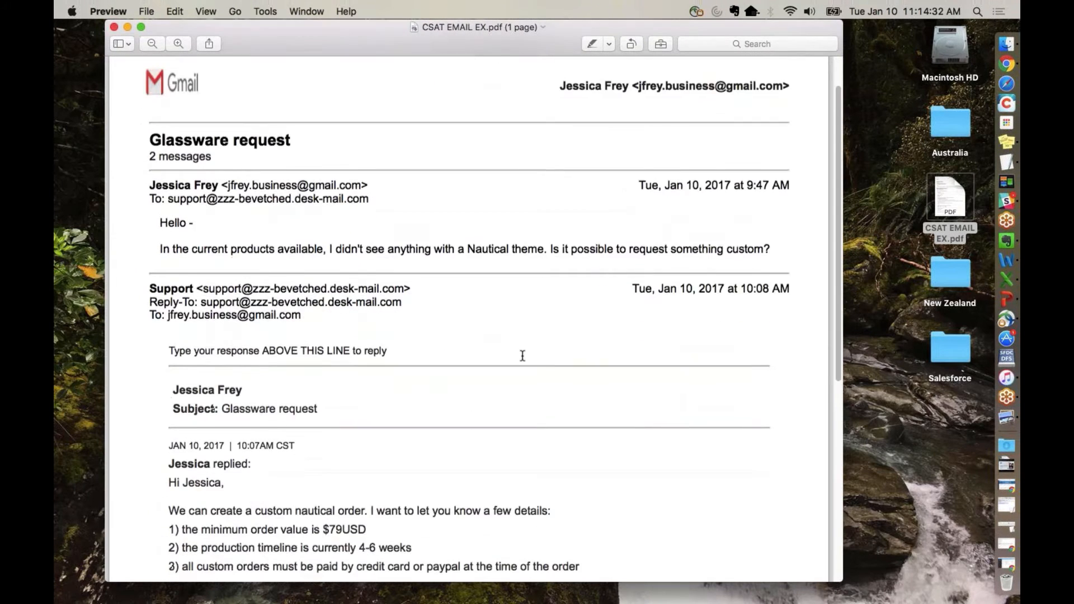
pyautogui.scroll(-2, 522, 355)
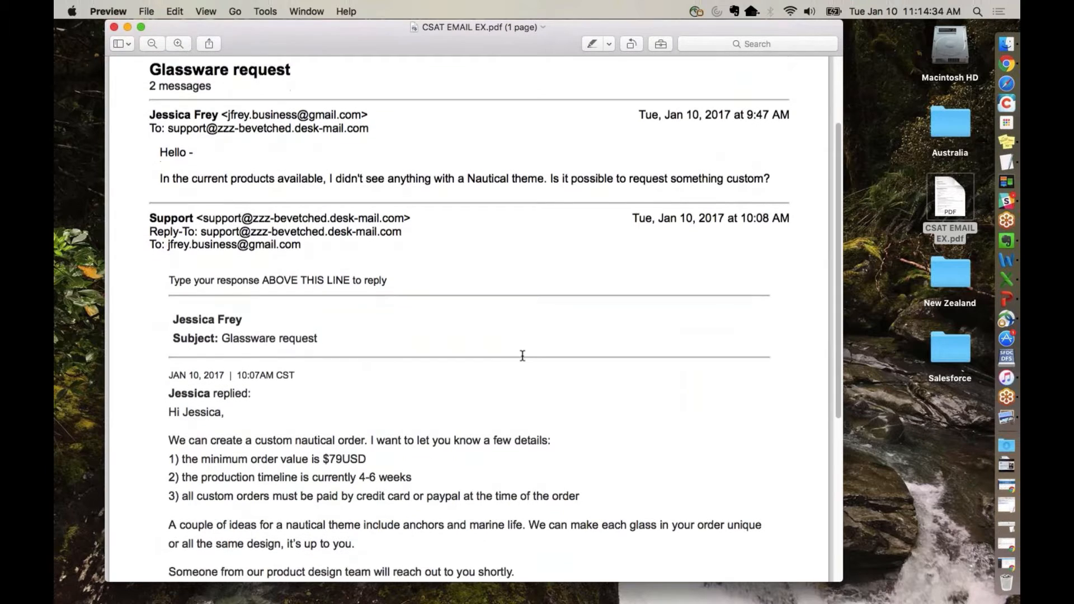
pyautogui.scroll(-5, 487, 280)
pyautogui.scroll(-3, 487, 281)
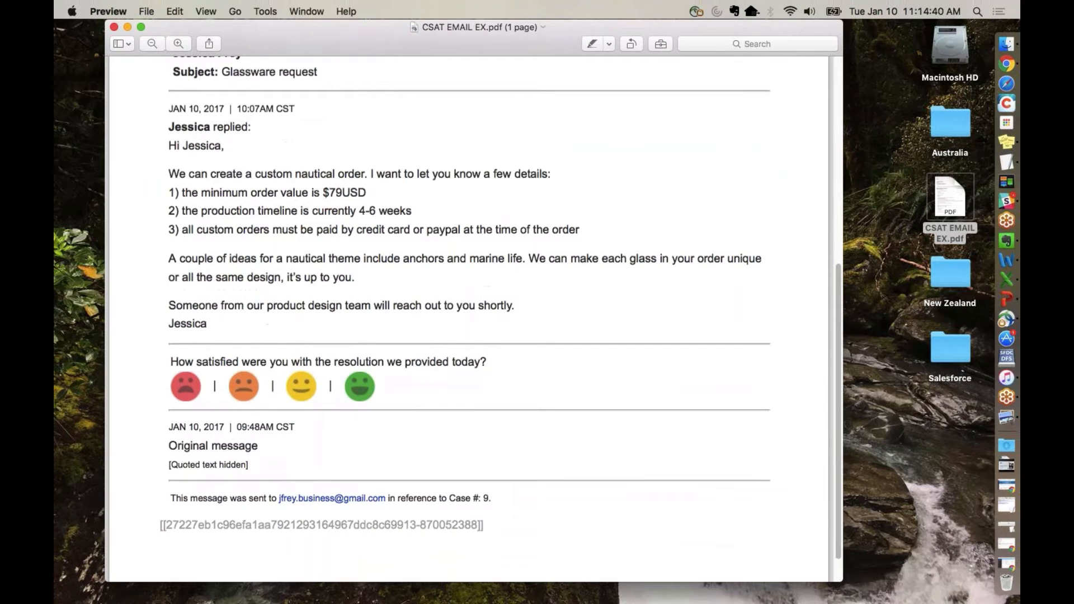
# Step: Highlight the agent's reply in the sample email part by part, from the sender line to the product design team sentence
pyautogui.moveTo(169, 128); pyautogui.dragTo(253, 130)
pyautogui.click(247, 143)
pyautogui.moveTo(169, 144); pyautogui.dragTo(225, 146)
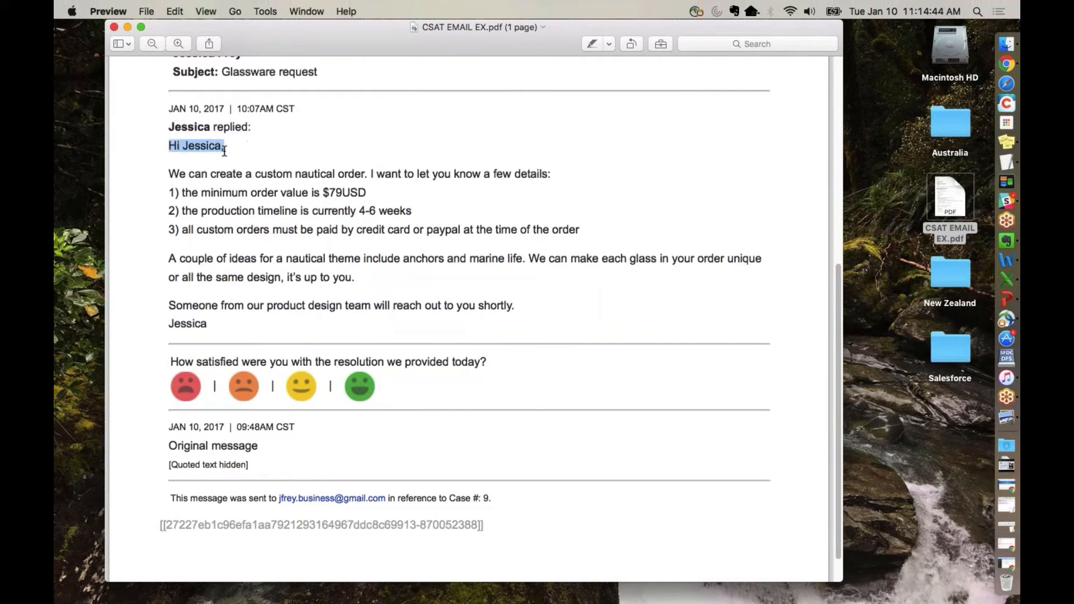
pyautogui.moveTo(169, 173); pyautogui.dragTo(360, 276)
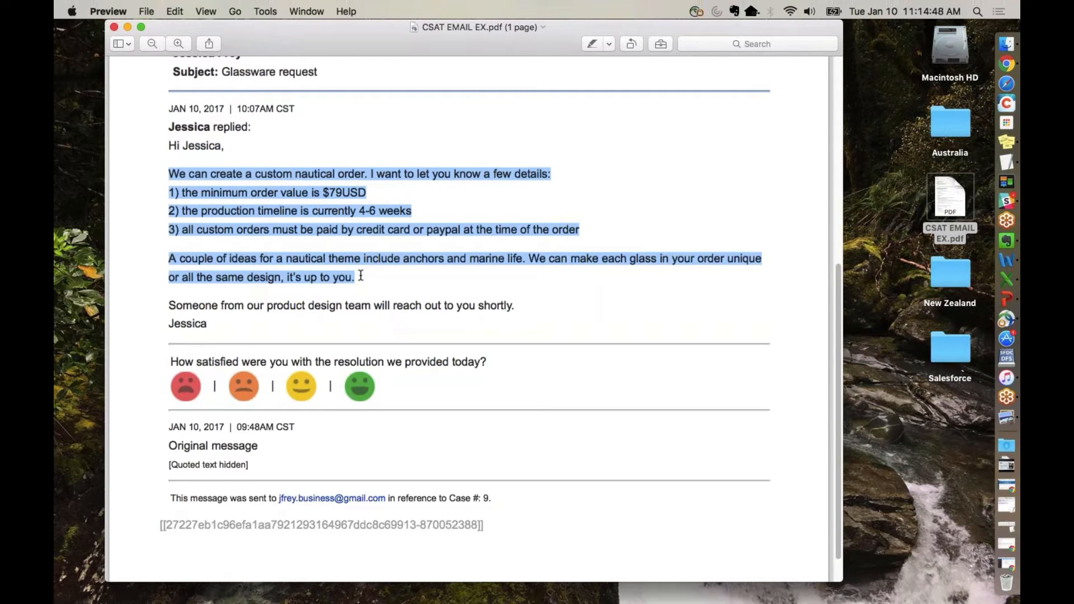
pyautogui.tripleClick(293, 306)
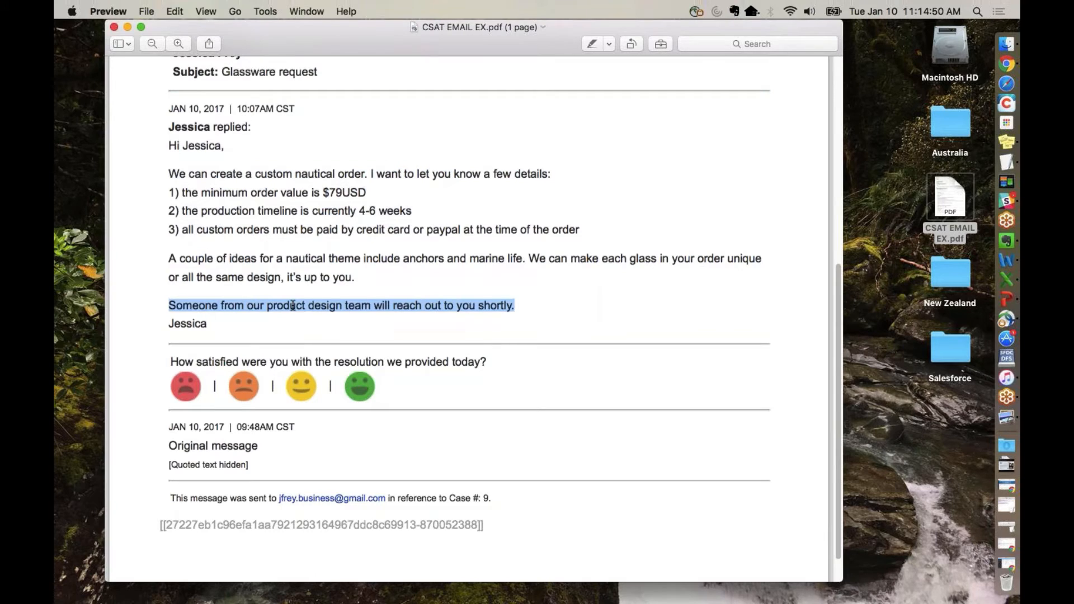
# Step: Highlight the satisfaction question, follow the green smiley rating to the survey page, and highlight its case ID
pyautogui.moveTo(170, 362); pyautogui.dragTo(489, 365)
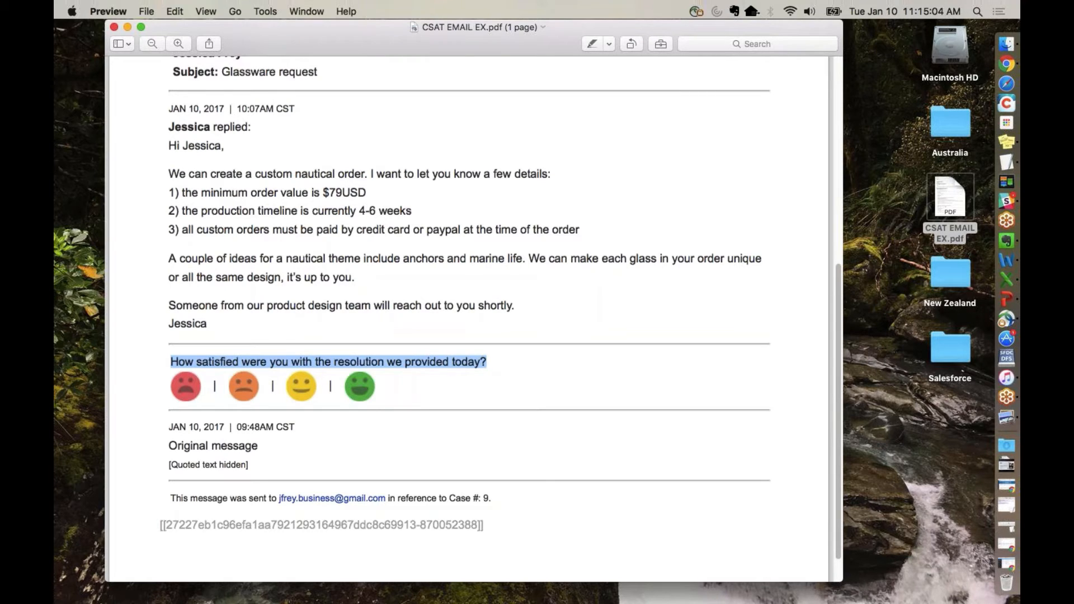
pyautogui.click(359, 386)
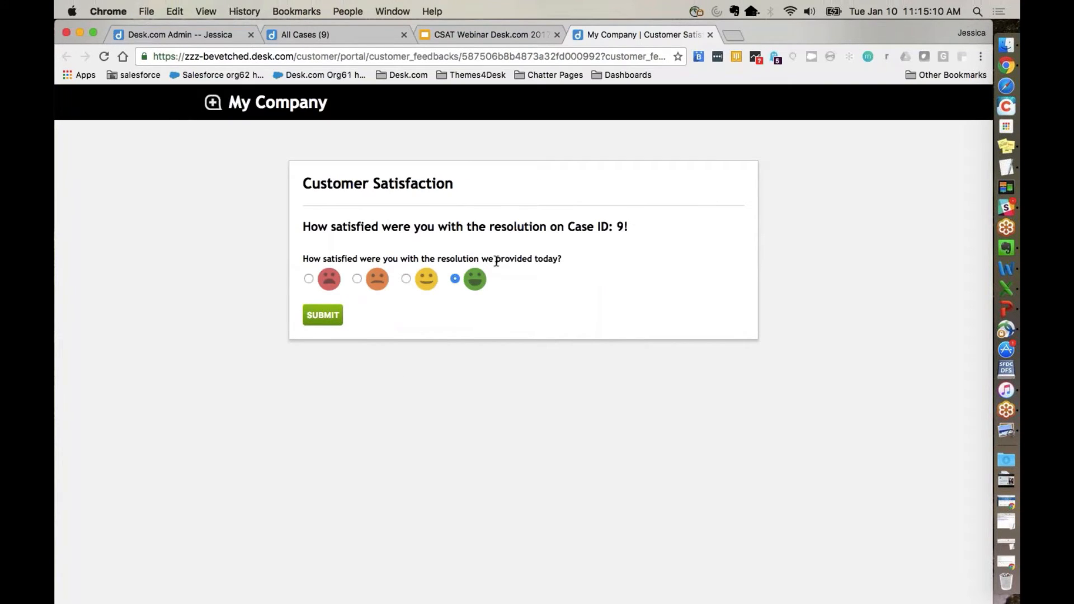
pyautogui.moveTo(568, 227); pyautogui.dragTo(627, 228)
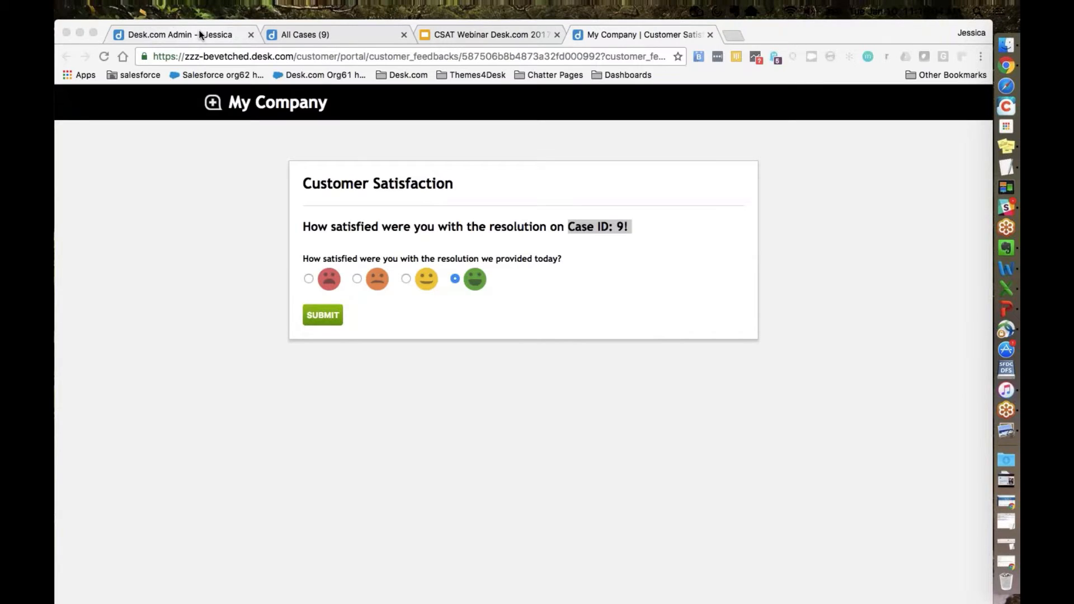
# Step: Return to the Desk.com admin and open the list of case filters
pyautogui.click(200, 34)
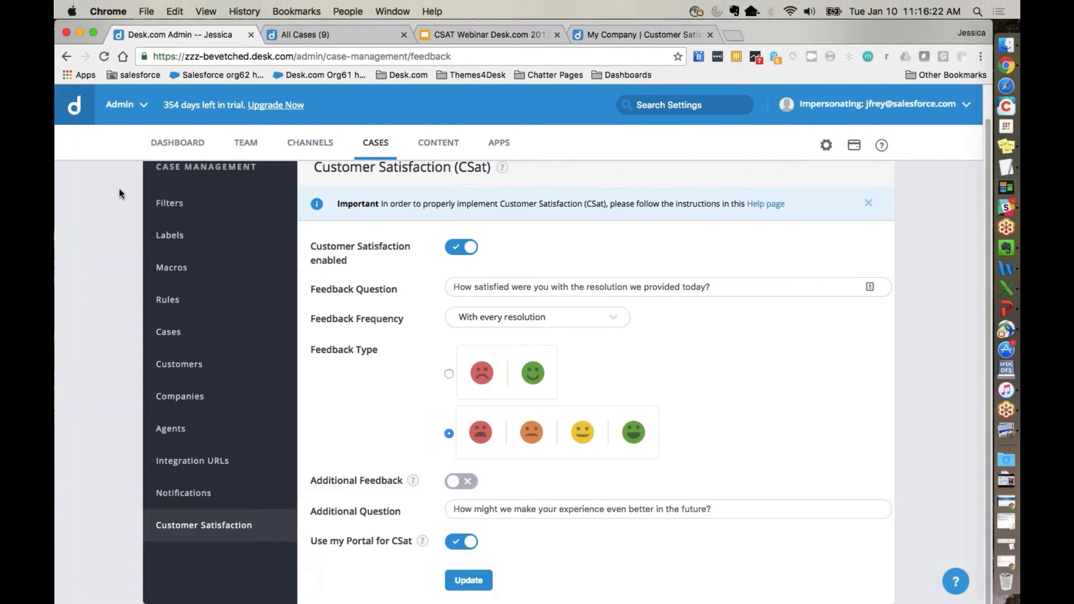
pyautogui.scroll(2, 131, 235)
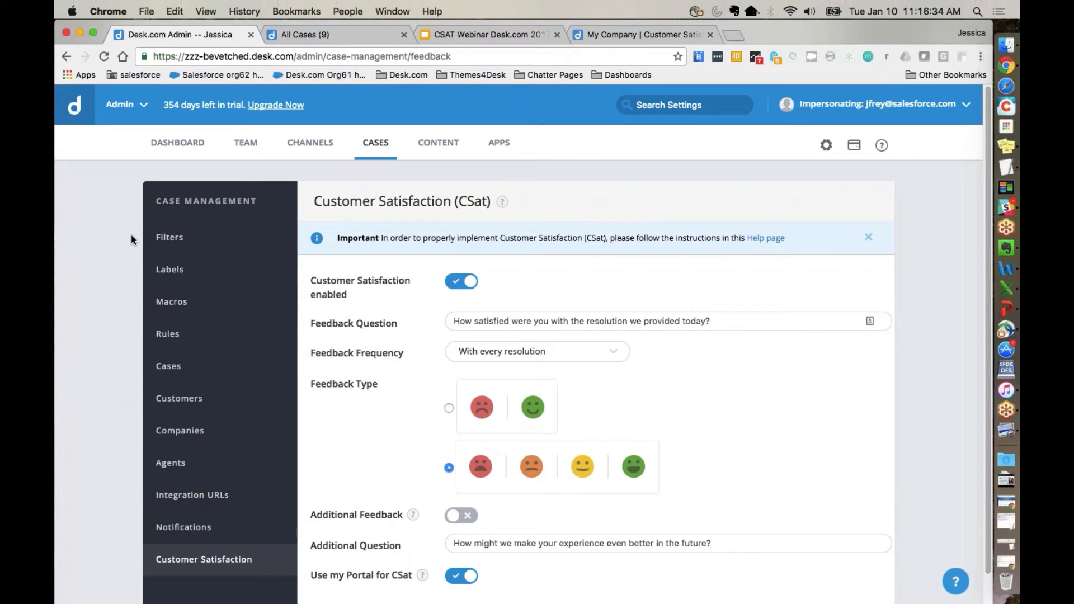
pyautogui.click(168, 246)
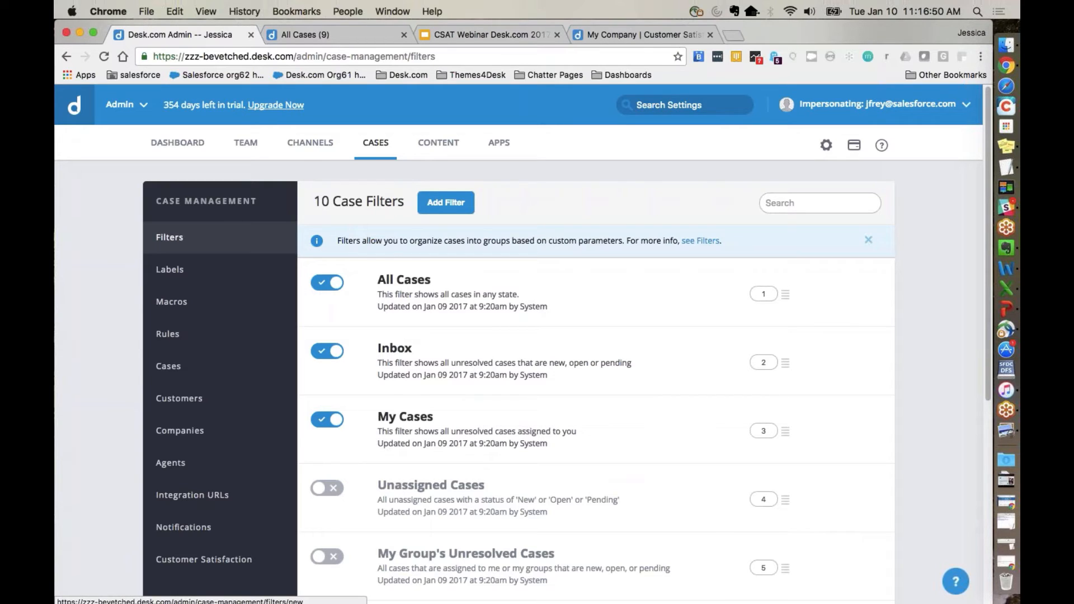
# Step: Add a new case filter named CSAT Positive without a description
pyautogui.click(445, 202)
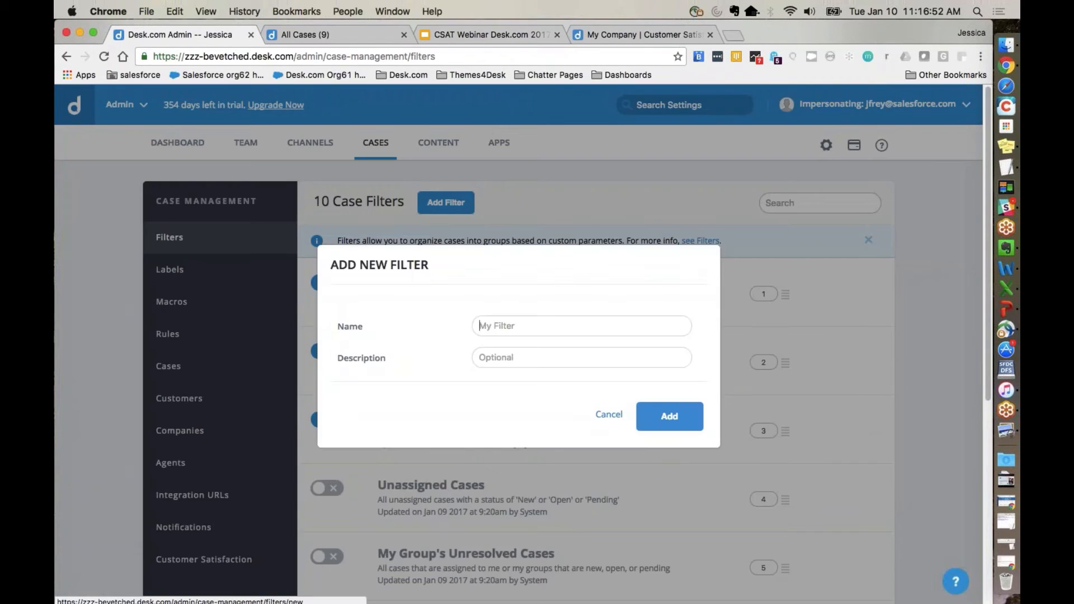
pyautogui.write('CSAT')
pyautogui.press('Down')
pyautogui.press('Return')
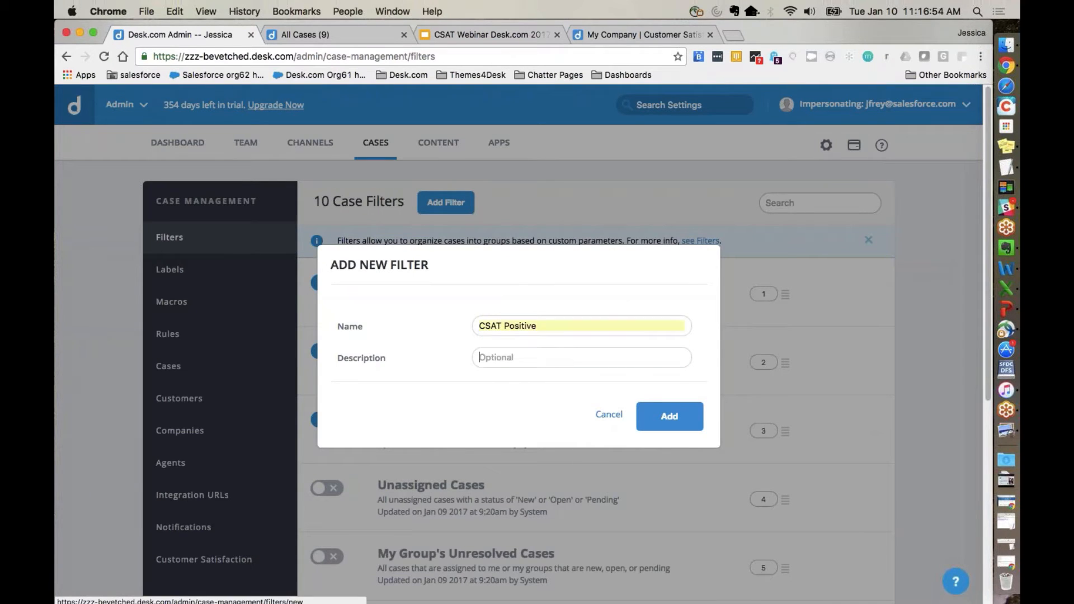
pyautogui.click(665, 415)
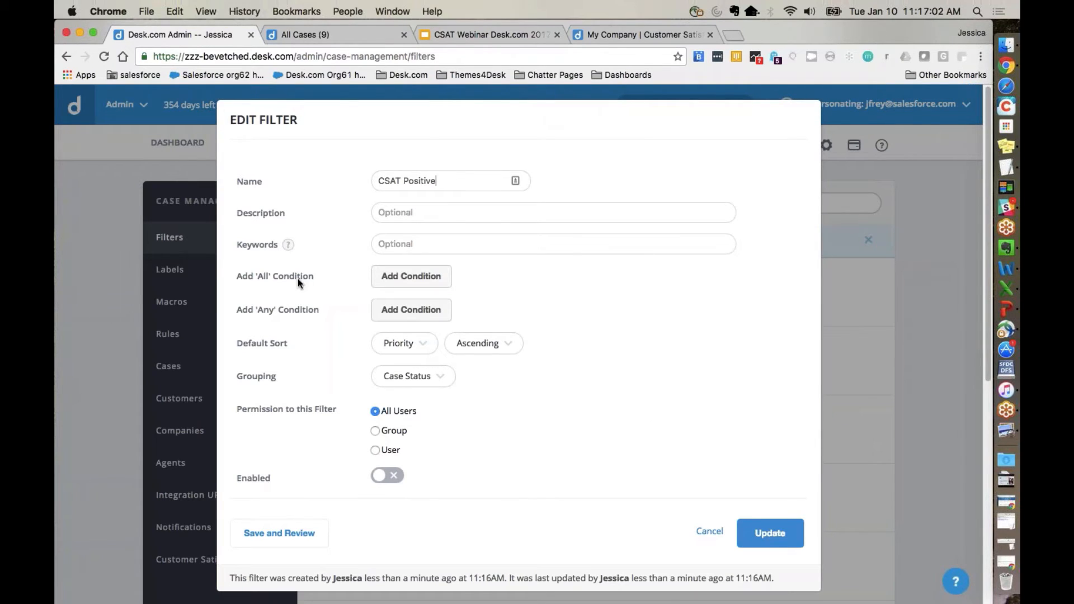
# Step: Add an 'All' condition to the CSAT Positive filter: Customer Satisfaction Score greater than or equal to 2 - Good
pyautogui.click(378, 283)
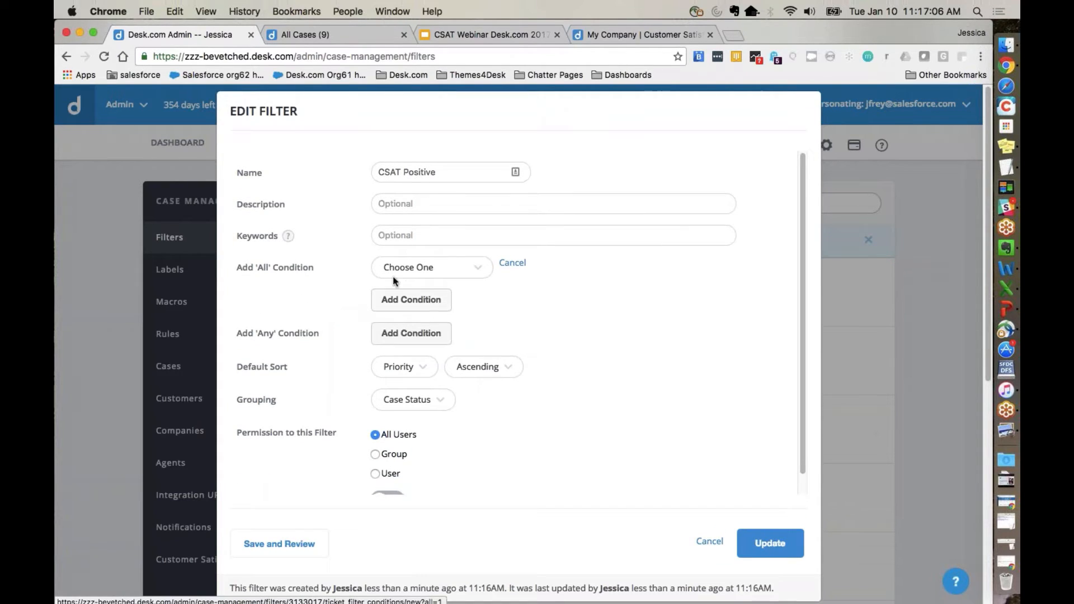
pyautogui.click(394, 276)
pyautogui.write('sc')
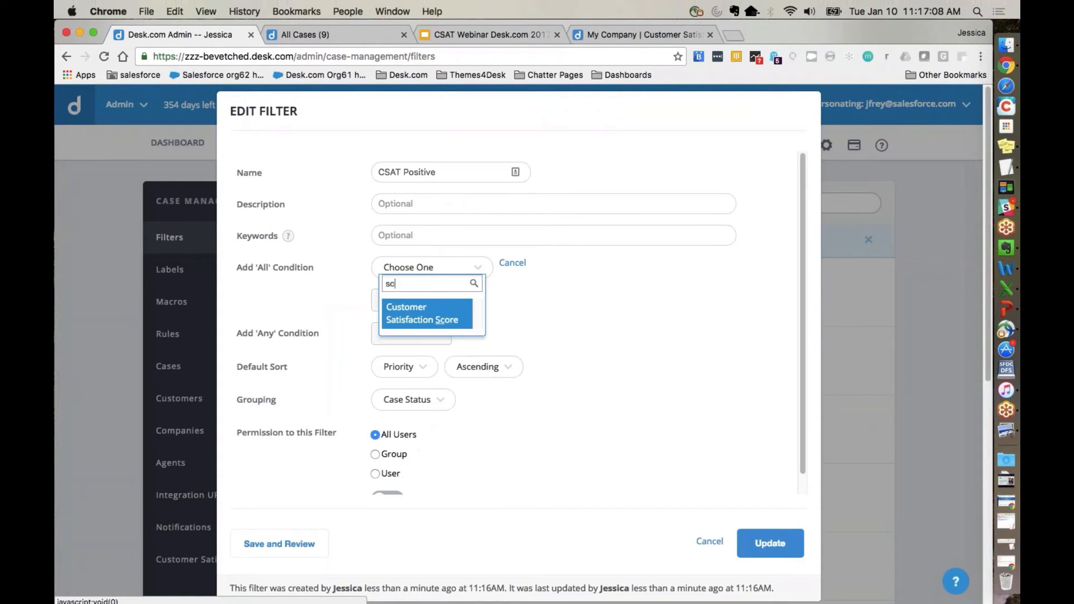
pyautogui.click(414, 313)
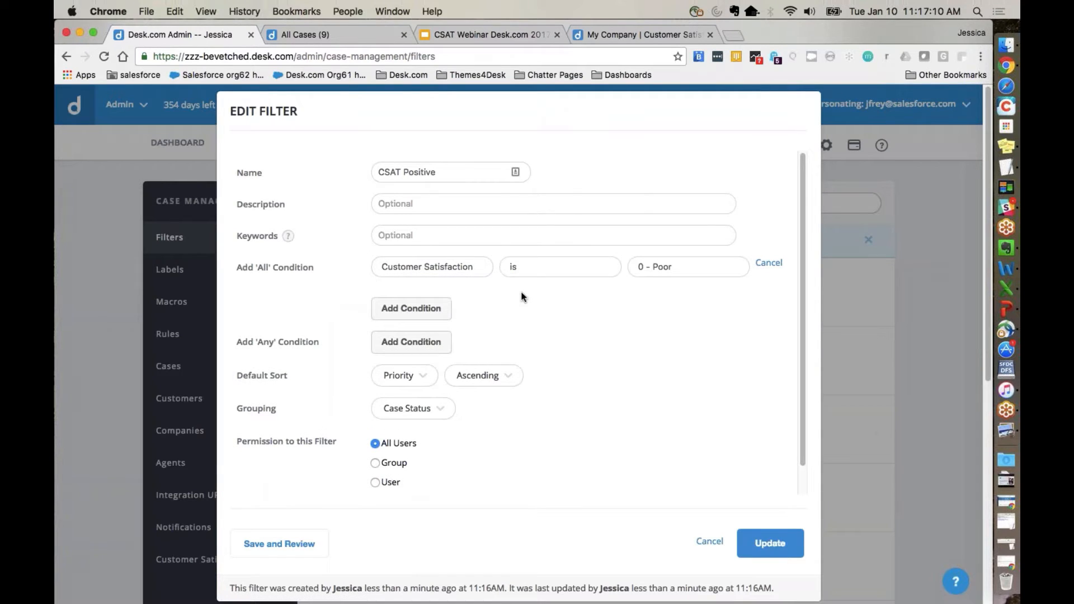
pyautogui.click(663, 266)
pyautogui.click(663, 267)
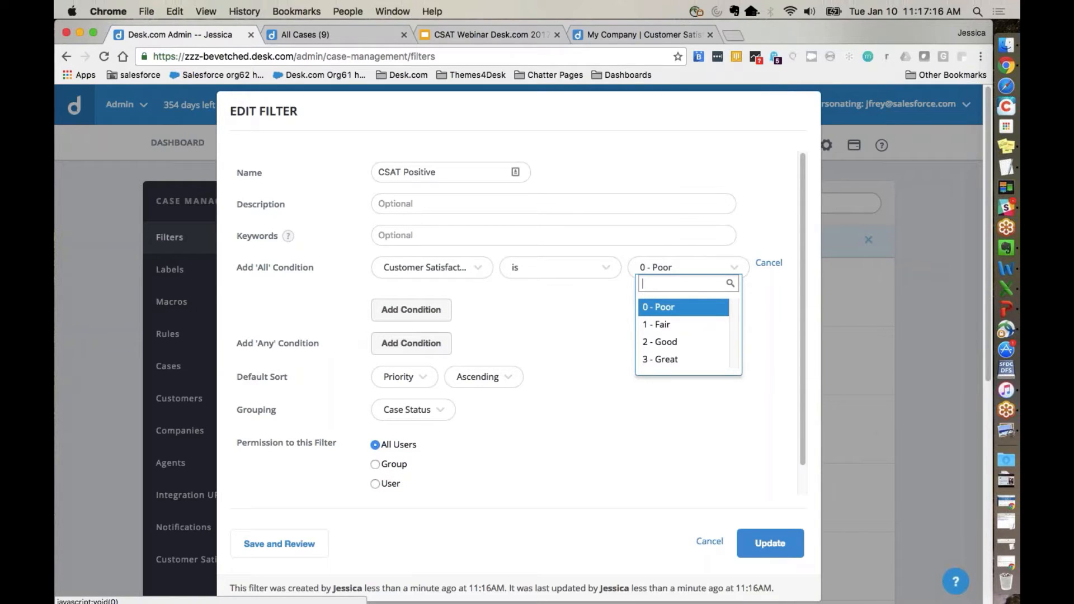
pyautogui.rightClick(673, 342)
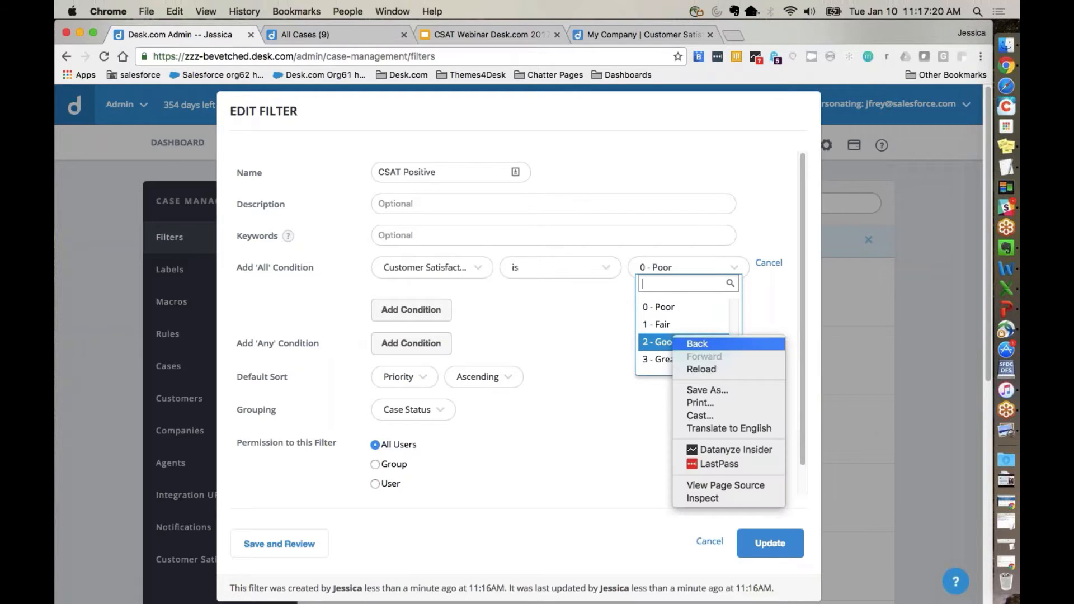
pyautogui.click(673, 342)
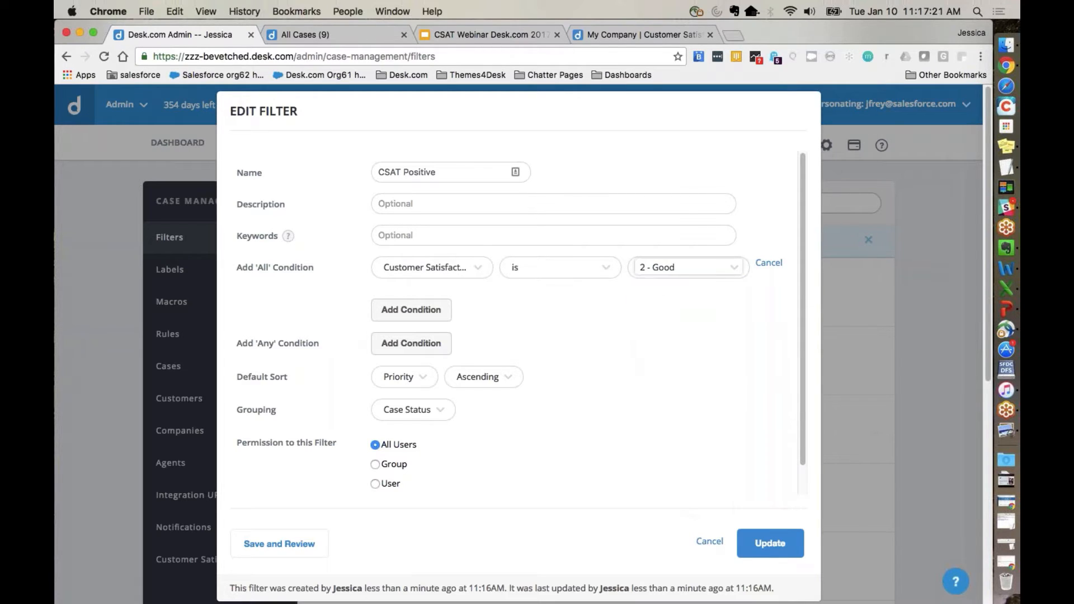
pyautogui.click(604, 275)
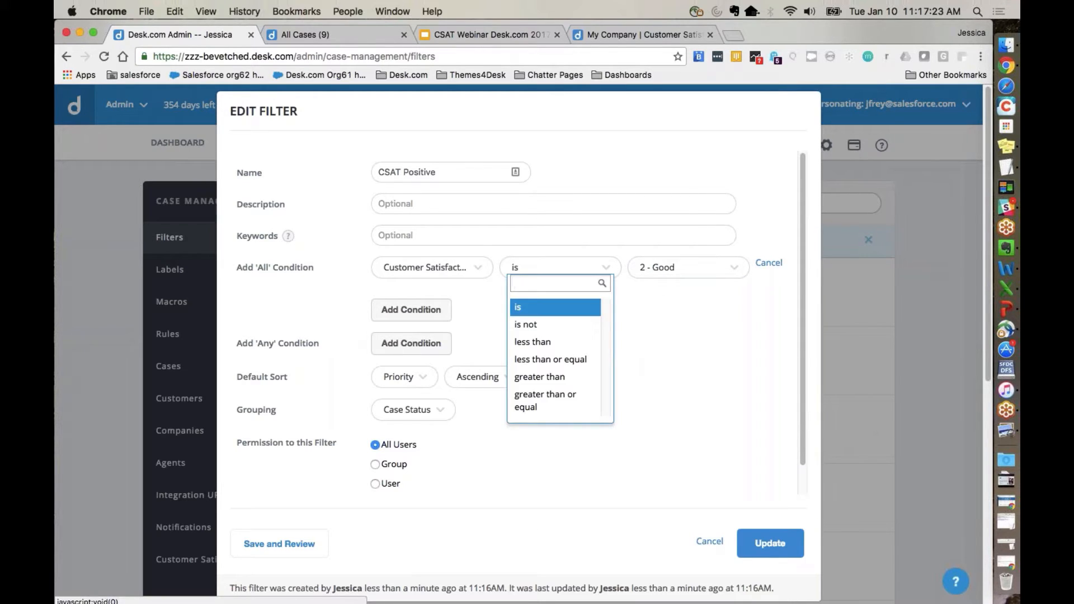
pyautogui.click(559, 409)
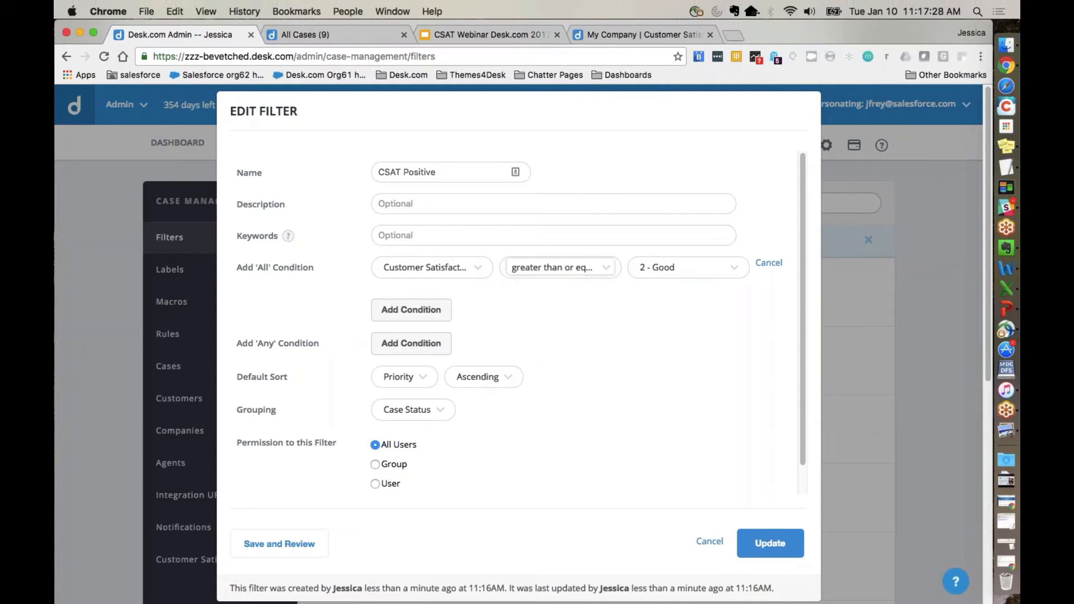
# Step: Enable the CSAT Positive filter and save it
pyautogui.scroll(-1, 505, 447)
pyautogui.scroll(-1, 505, 447)
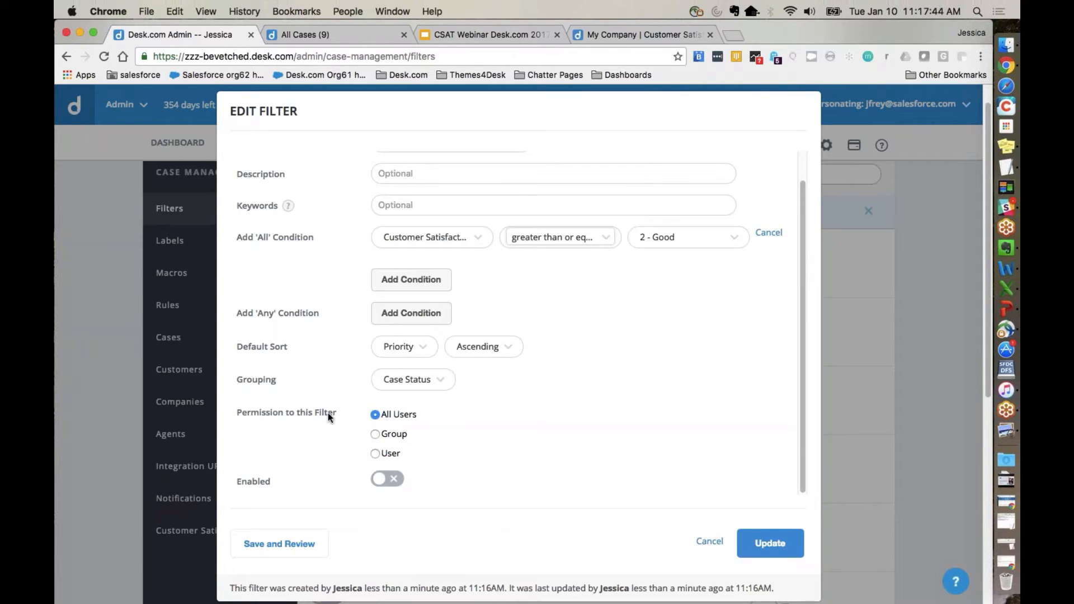
pyautogui.click(383, 476)
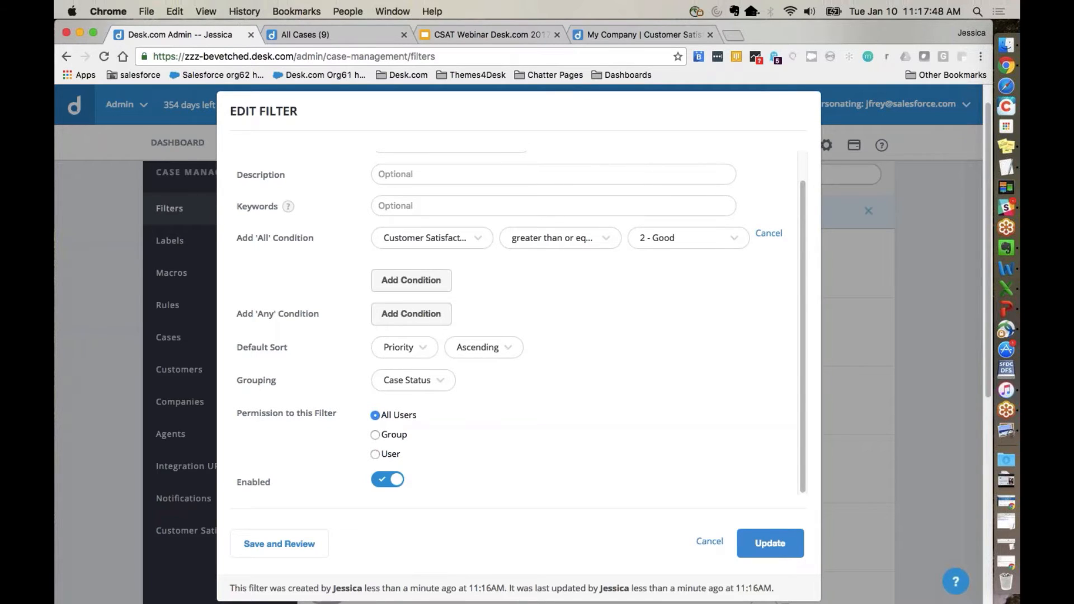
pyautogui.click(770, 543)
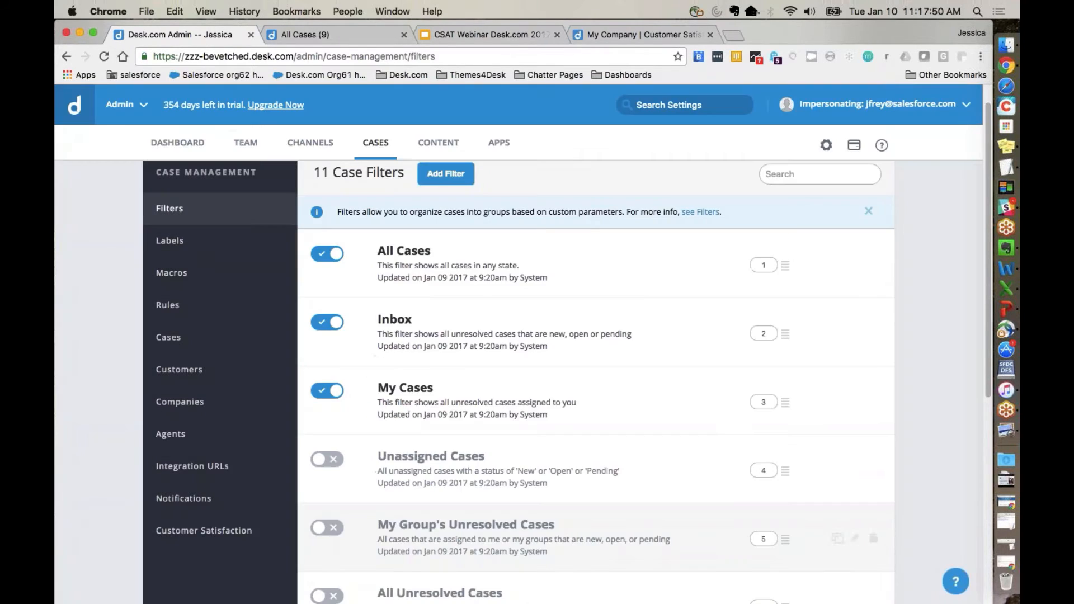
# Step: Duplicate the CSAT Positive filter and rename the copy CSAT Negative
pyautogui.scroll(-7, 693, 556)
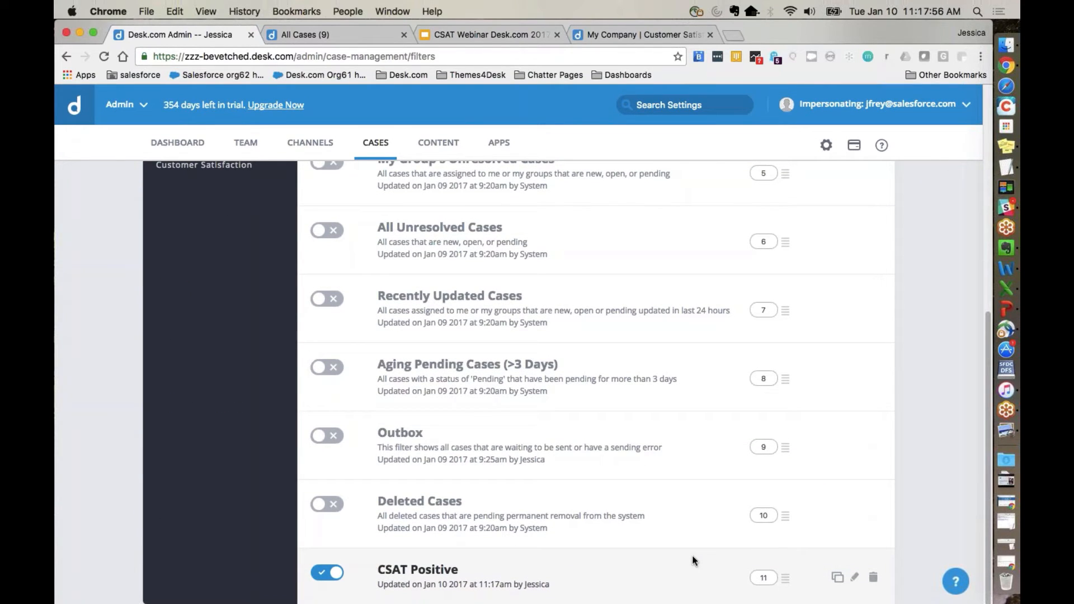
pyautogui.click(836, 579)
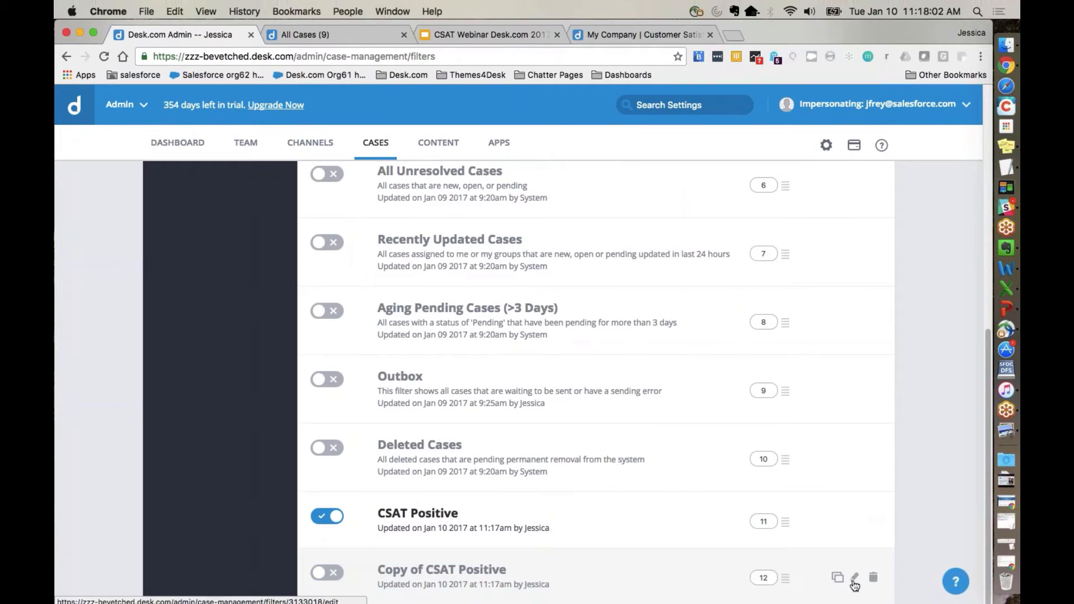
pyautogui.click(854, 579)
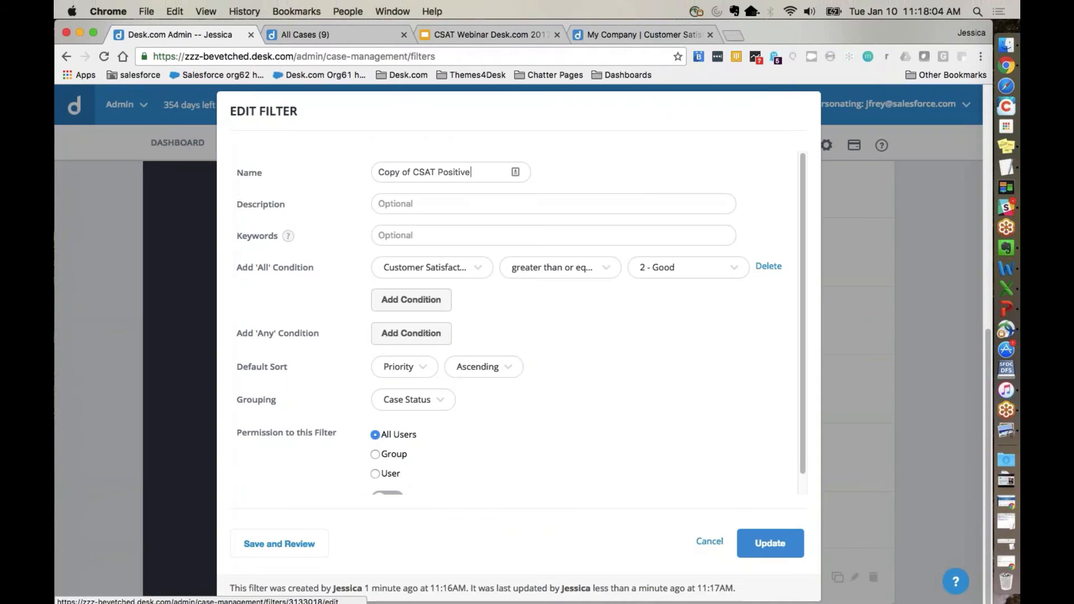
pyautogui.moveTo(413, 172); pyautogui.dragTo(372, 171)
pyautogui.press('BackSpace')
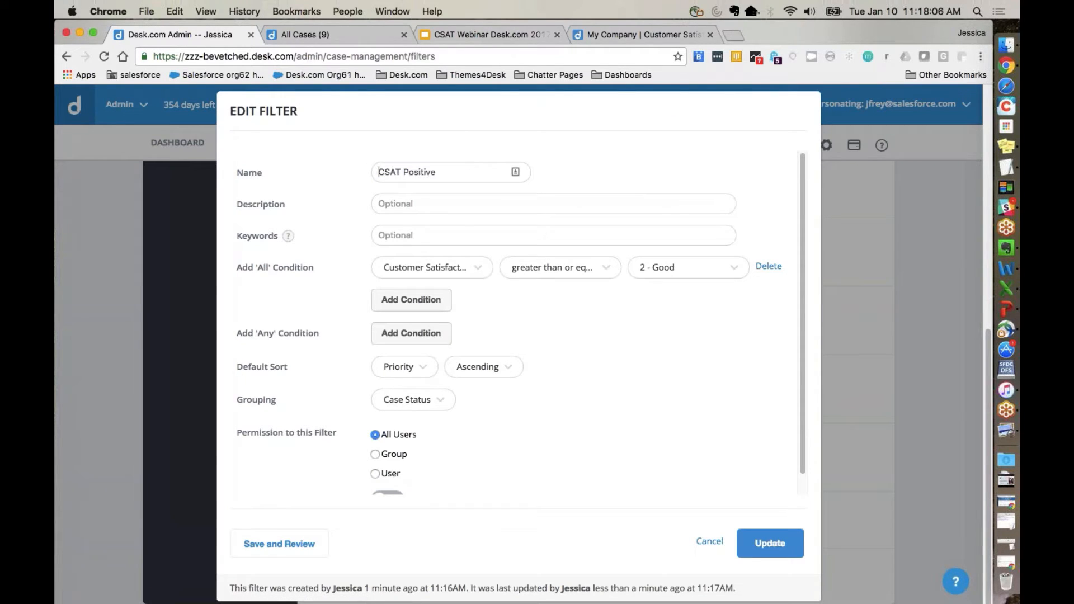
pyautogui.doubleClick(414, 171)
pyautogui.write('Negative')
# Step: Change the CSAT Negative filter's satisfaction score condition to less than or equal to 1 - Fair
pyautogui.click(532, 275)
pyautogui.click(541, 359)
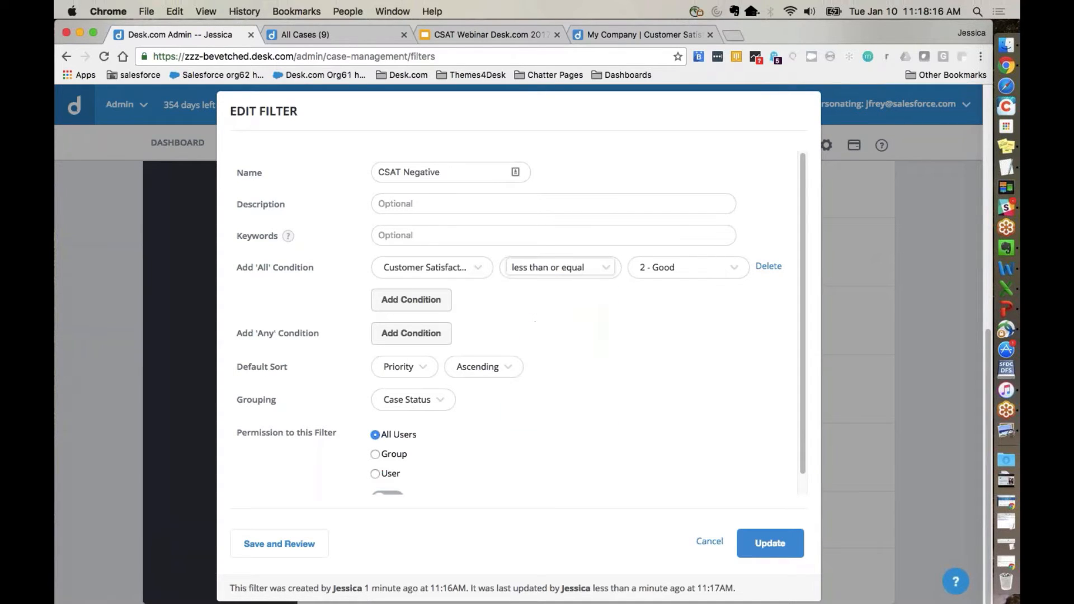
pyautogui.click(647, 274)
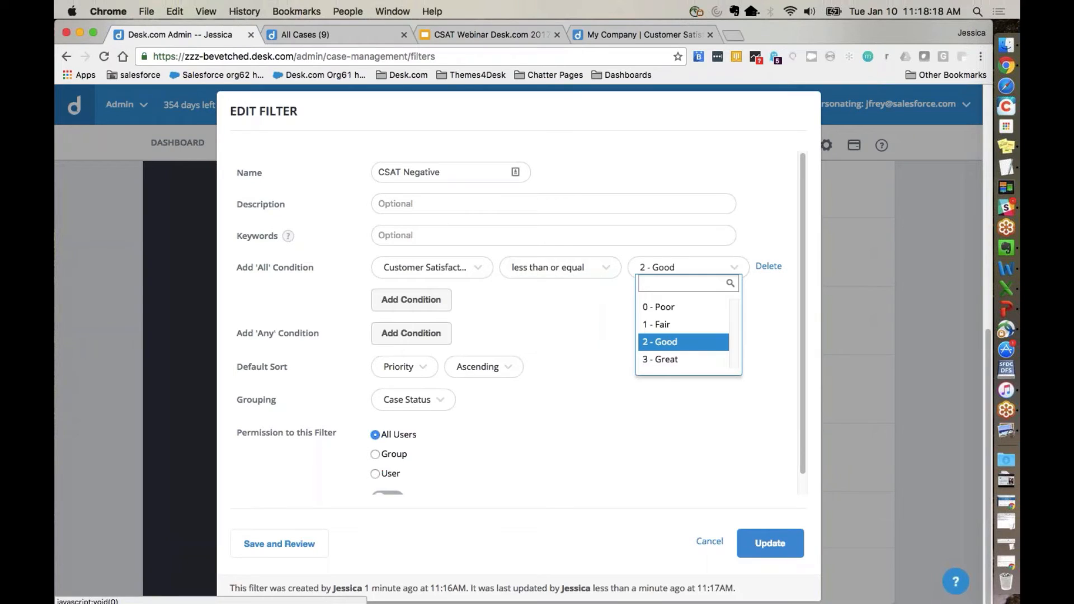
pyautogui.click(653, 323)
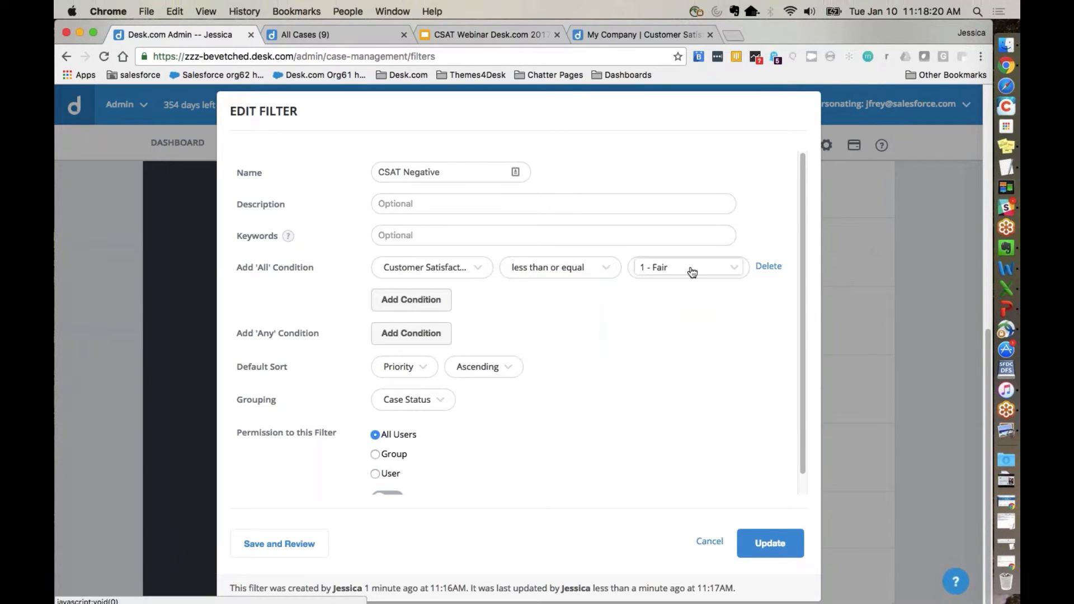
# Step: Enable the CSAT Negative filter and save it
pyautogui.scroll(-1, 692, 272)
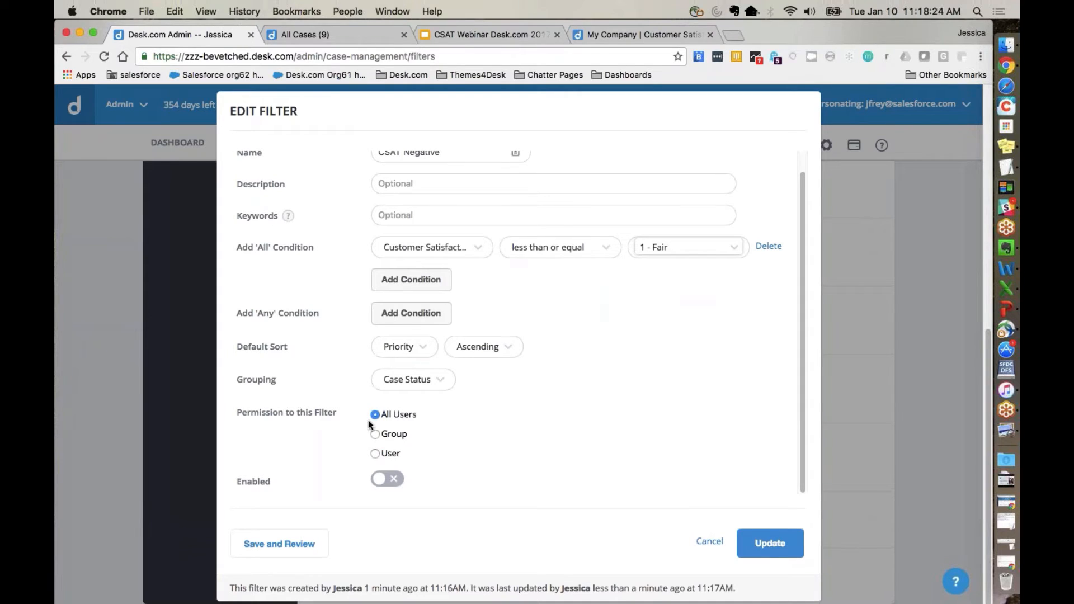
pyautogui.click(394, 481)
pyautogui.click(394, 481)
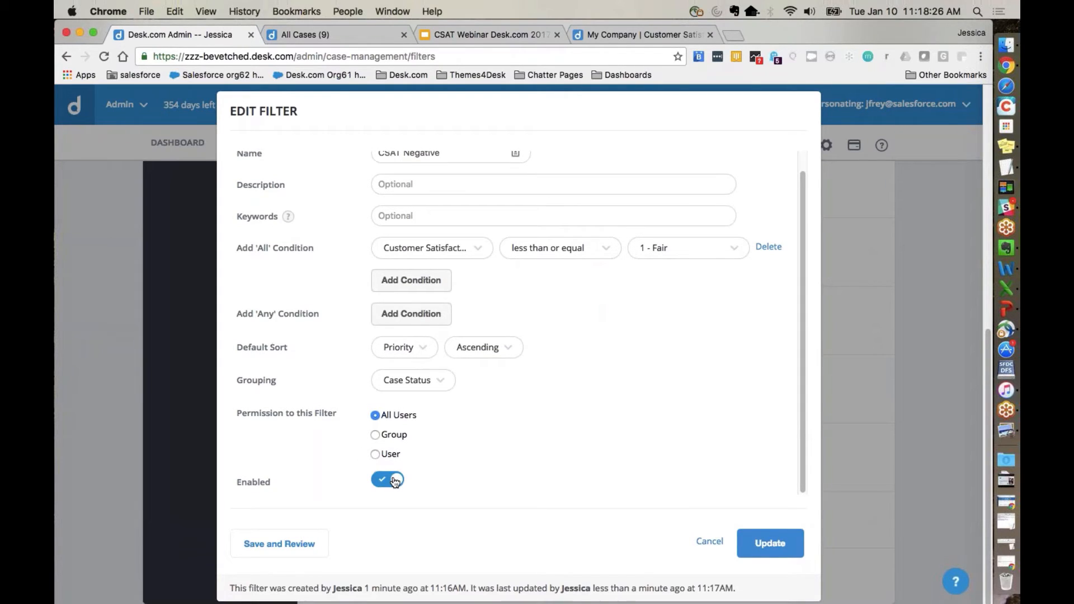
pyautogui.click(747, 550)
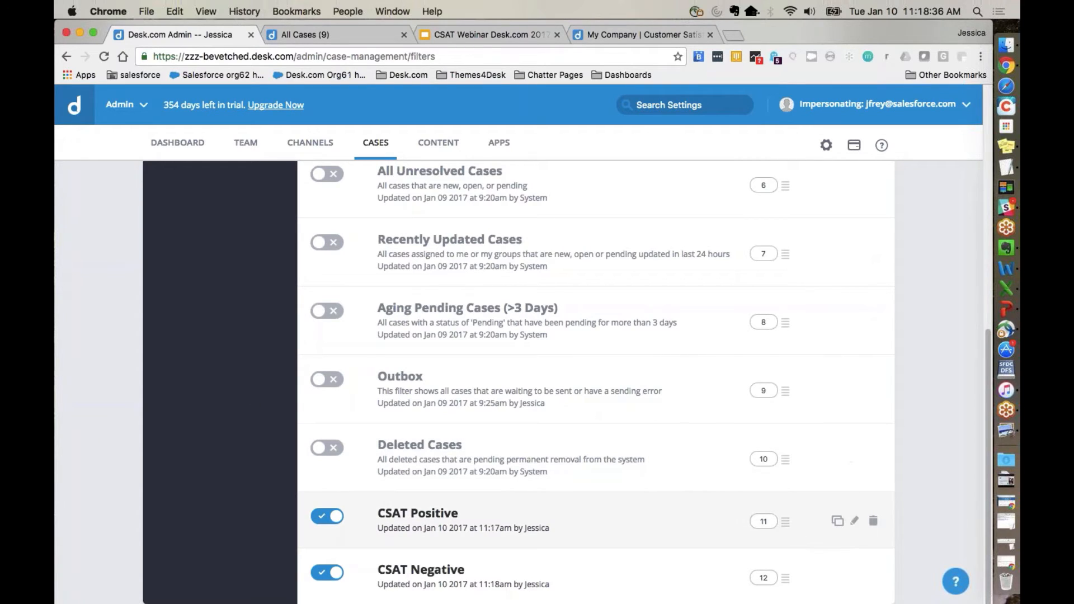
# Step: Reorder the case filters, saving CSAT Positive at position 2 and CSAT Negative at position 3
pyautogui.doubleClick(764, 521)
pyautogui.write('2')
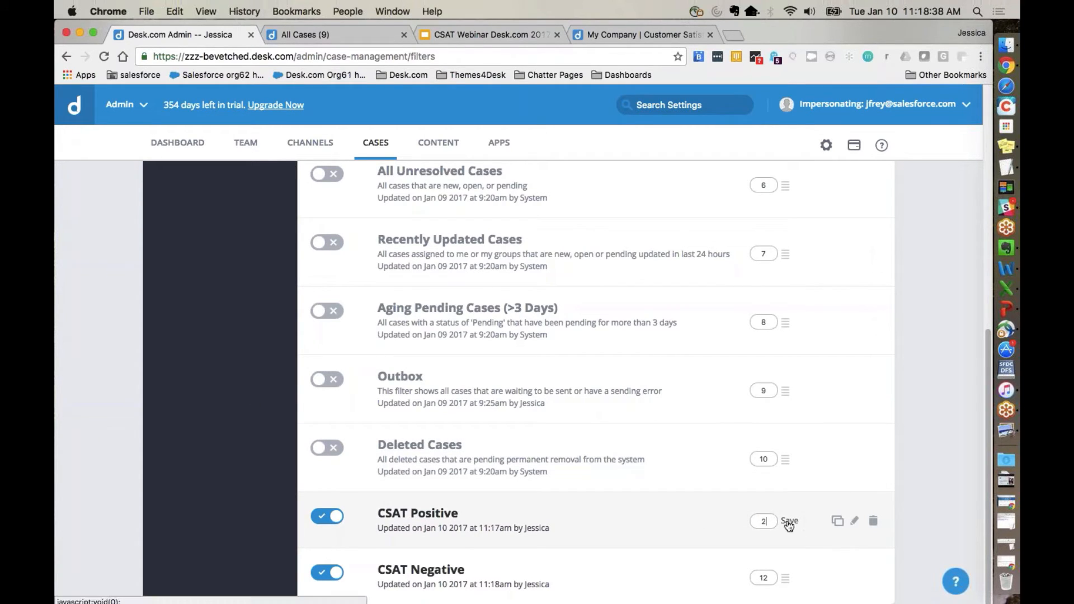
pyautogui.click(787, 520)
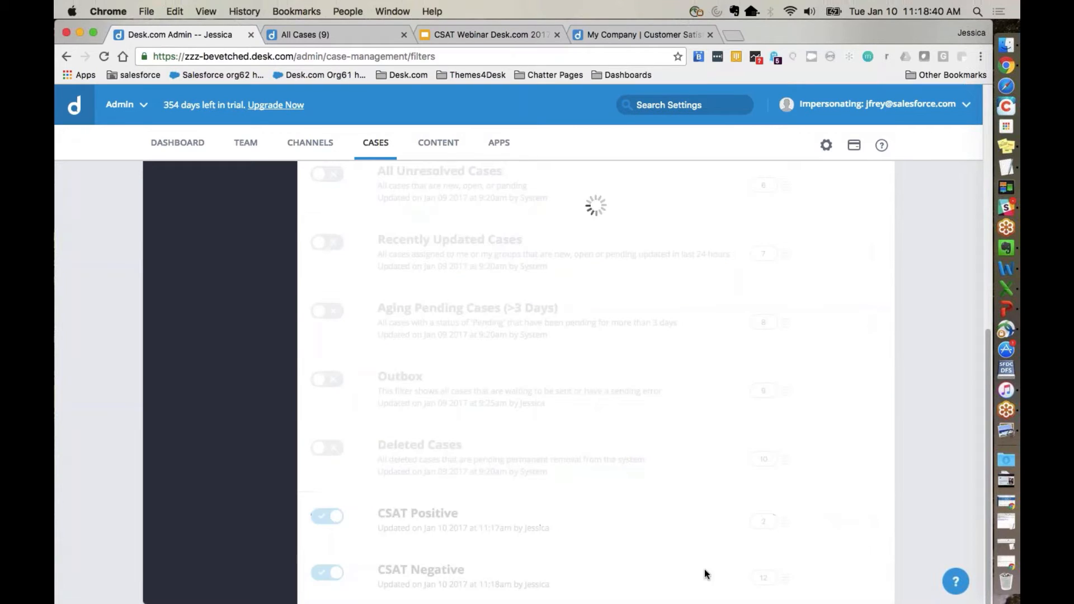
pyautogui.doubleClick(764, 575)
pyautogui.write('3')
pyautogui.click(788, 576)
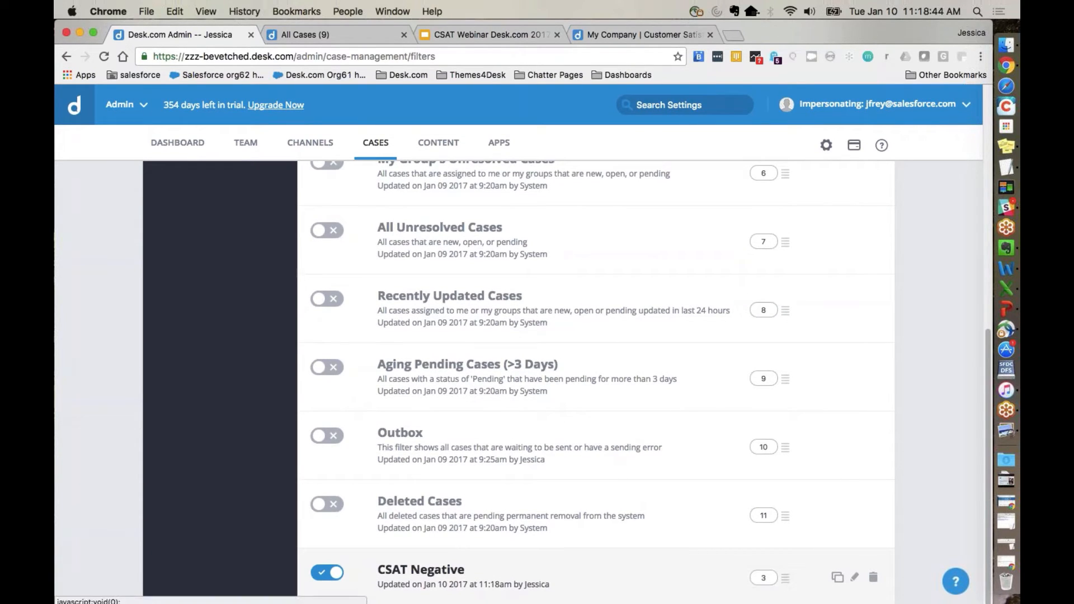
pyautogui.scroll(15, 661, 499)
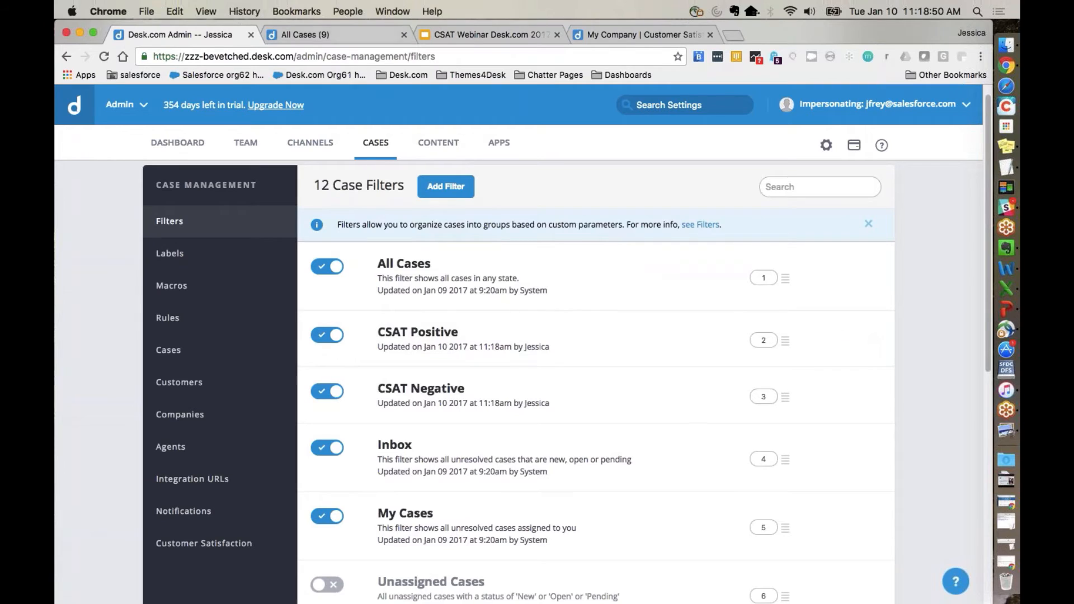
# Step: Switch to the agent case list and view the cases under the CSAT Positive and CSAT Negative filters
pyautogui.click(348, 36)
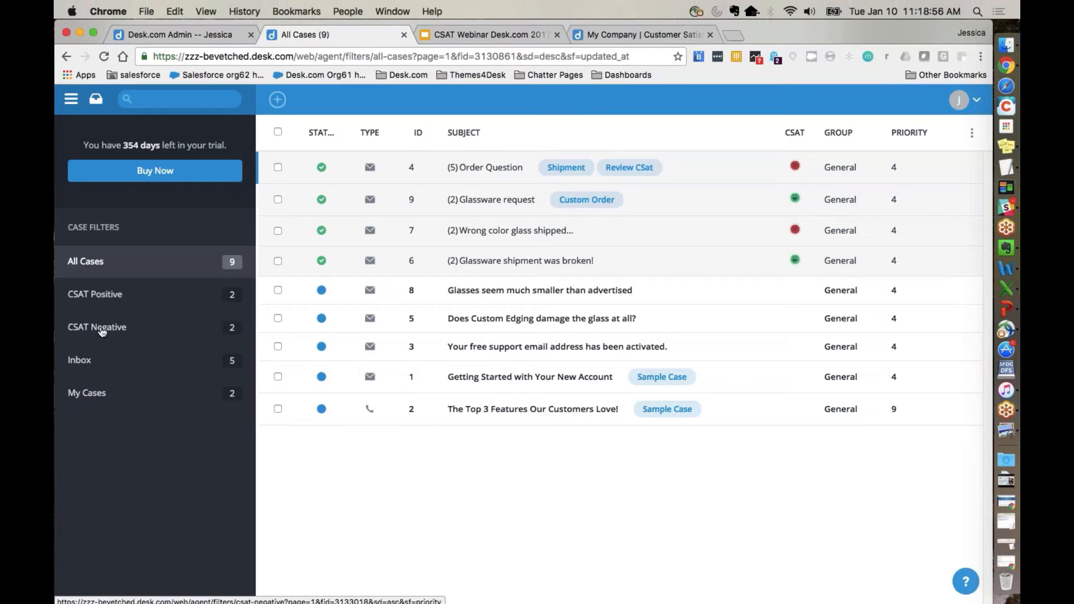
pyautogui.click(104, 300)
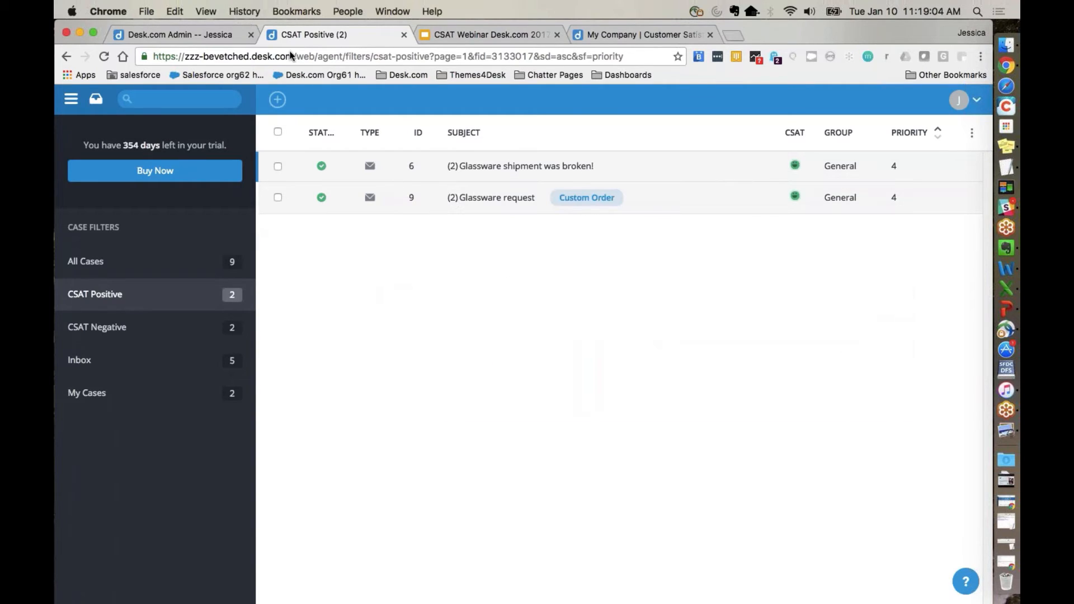
pyautogui.click(137, 329)
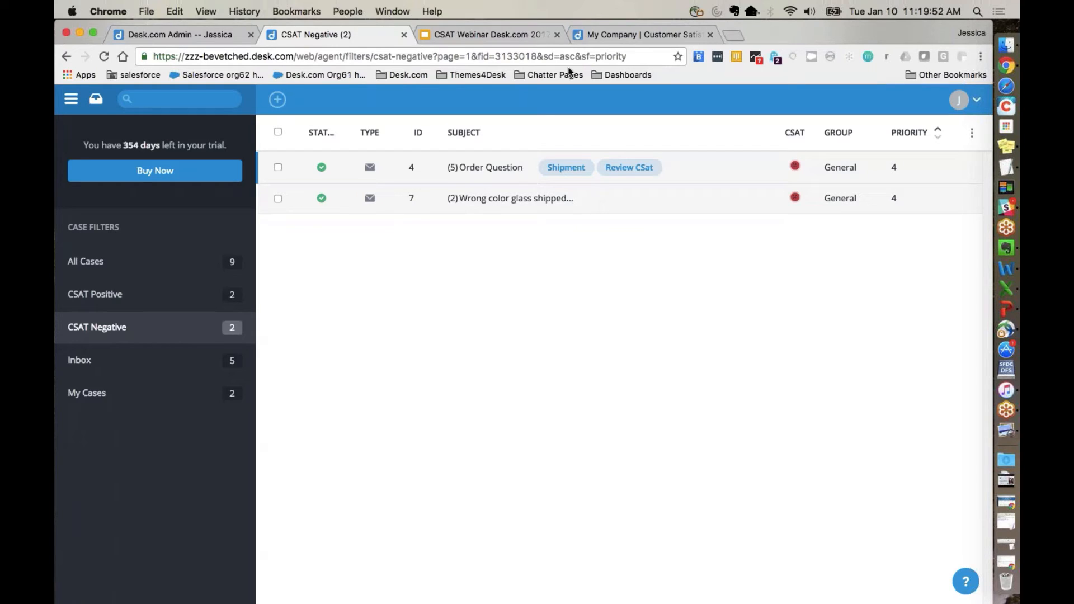
# Step: Return to the Desk.com admin, add a label named Review CSat for cases and macro folders, and enable it
pyautogui.click(213, 36)
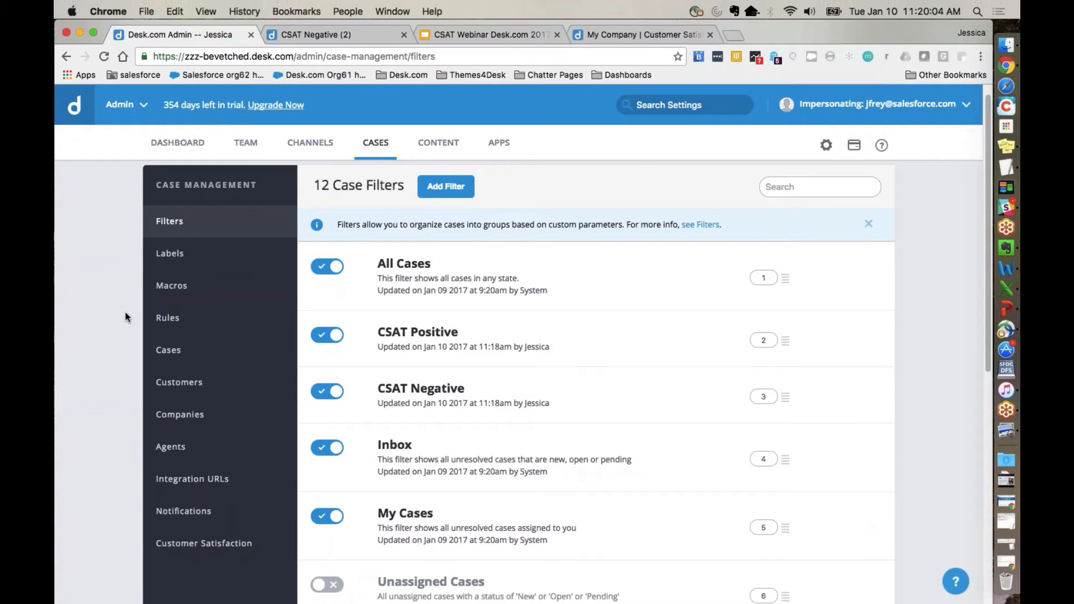
pyautogui.click(166, 255)
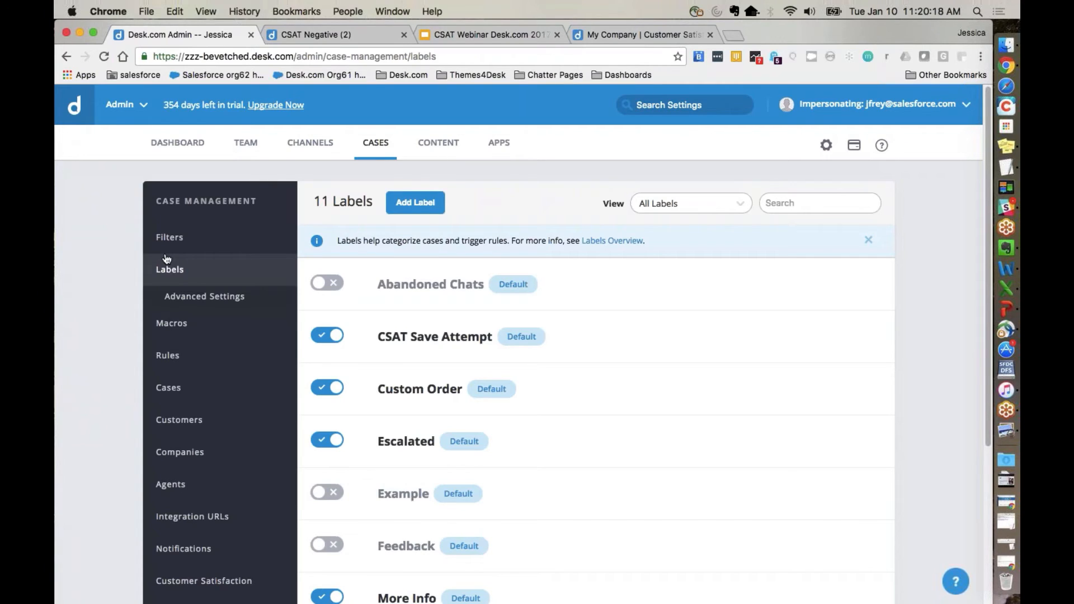
pyautogui.click(394, 215)
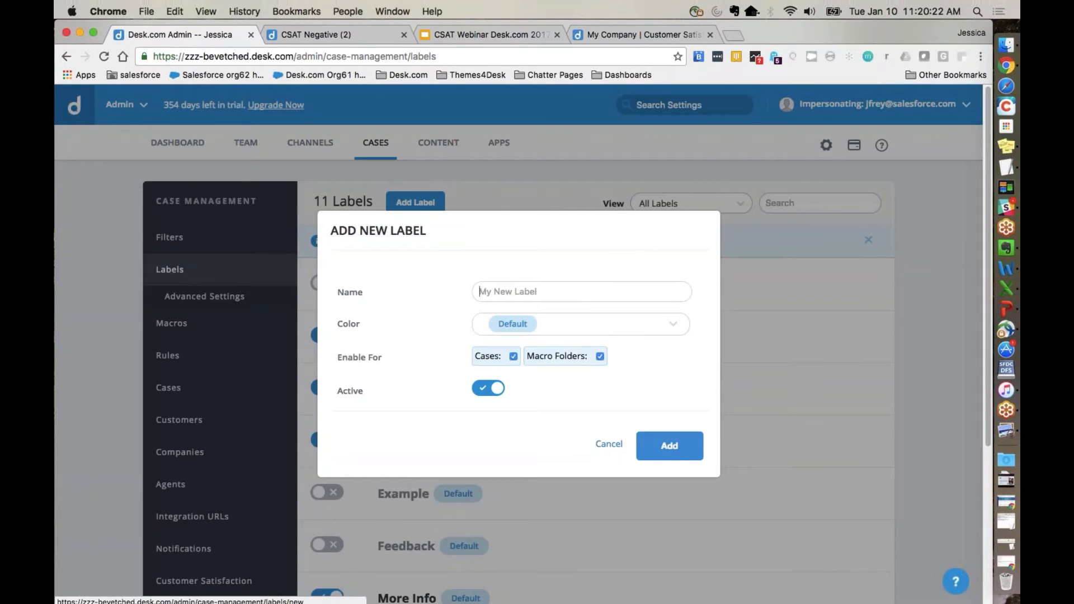
pyautogui.write('Review')
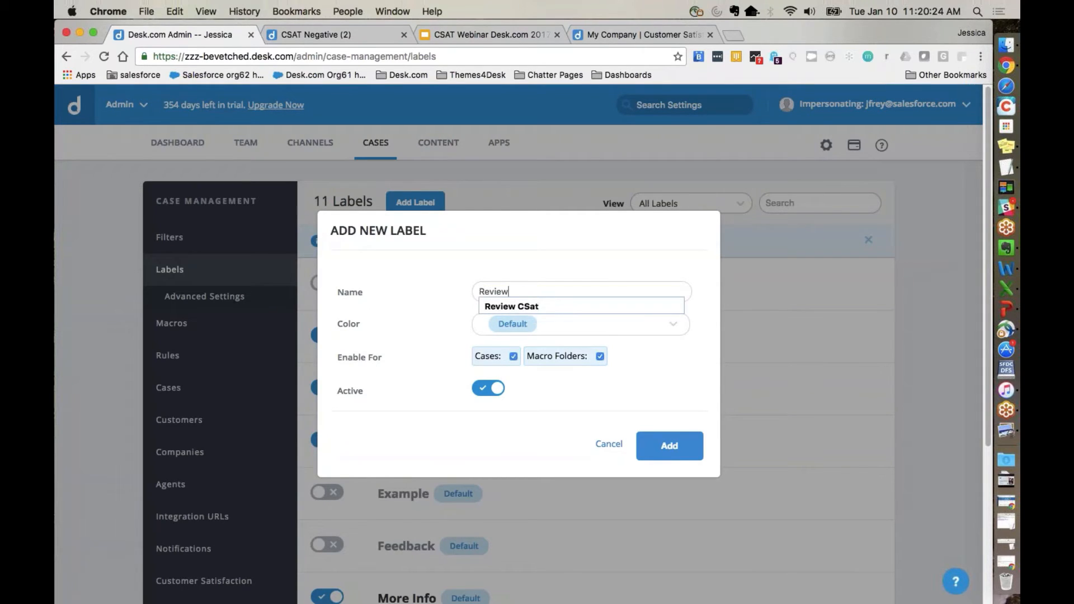
pyautogui.press('Down')
pyautogui.press('Return')
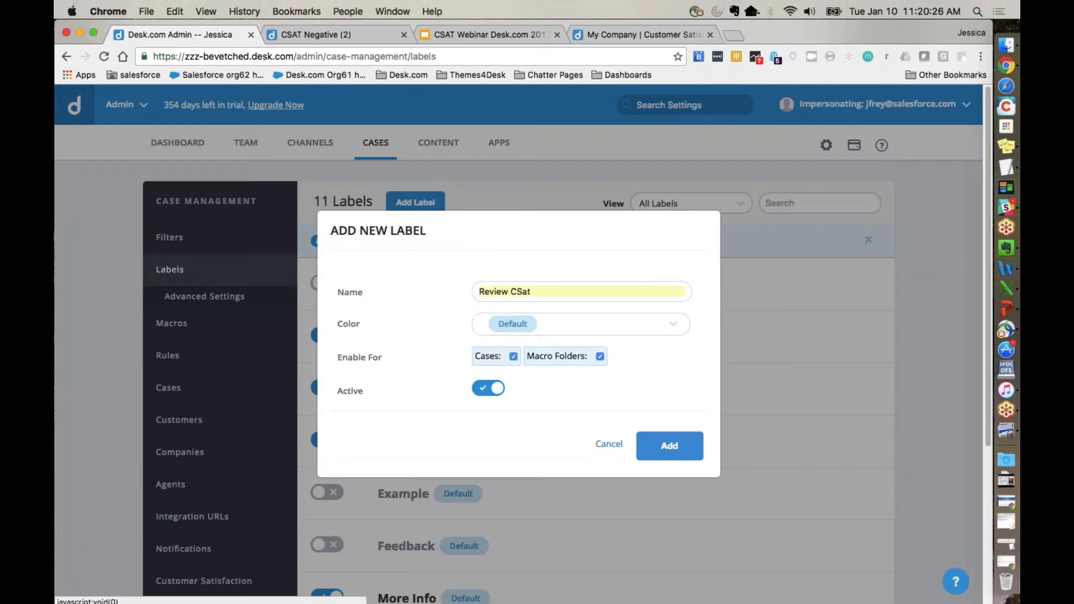
pyautogui.click(670, 446)
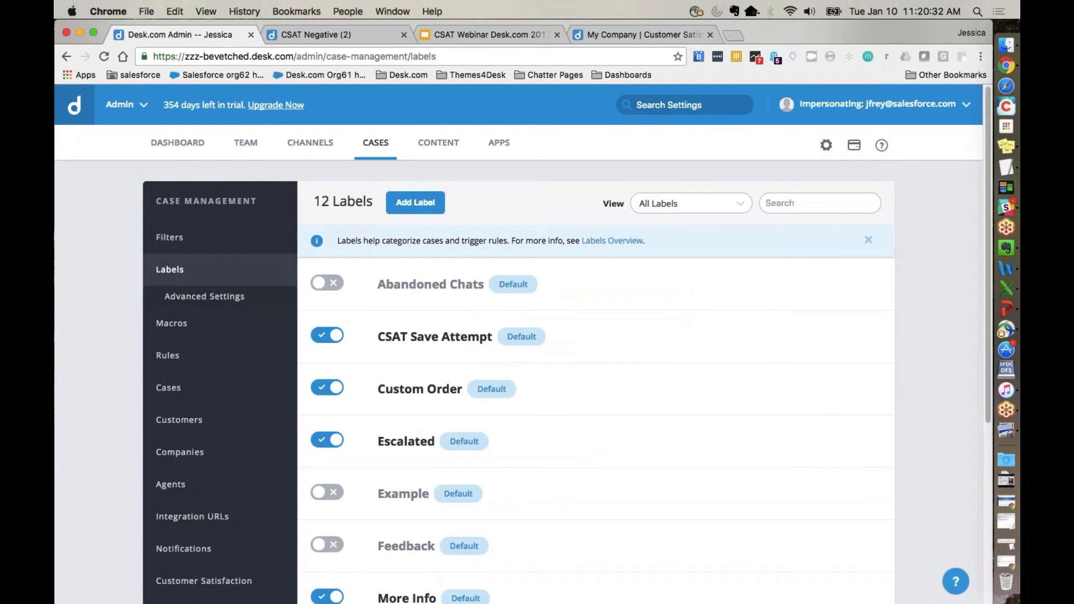
pyautogui.scroll(-4, 581, 471)
pyautogui.click(327, 509)
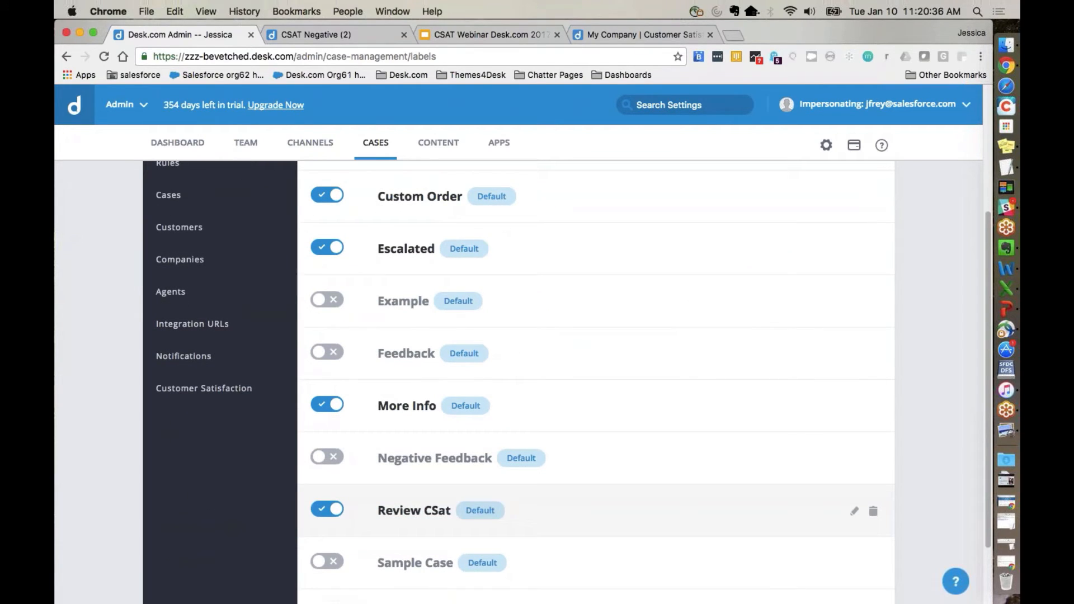
# Step: Leave the labels list and open the CSat Submitted rules in case management
pyautogui.scroll(-1, 582, 509)
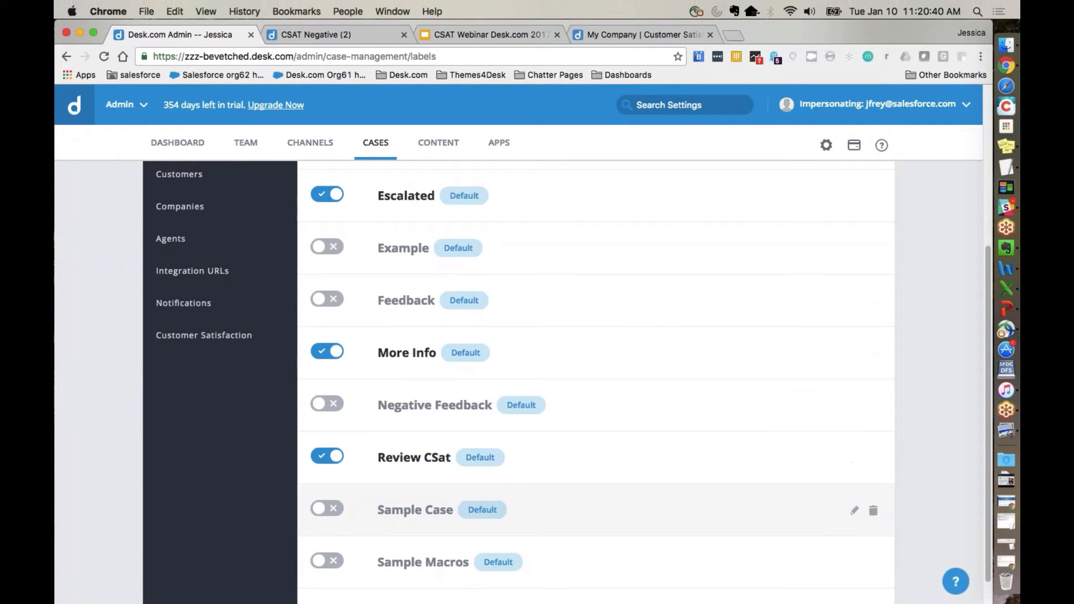
pyautogui.scroll(1, 268, 431)
pyautogui.scroll(5, 269, 431)
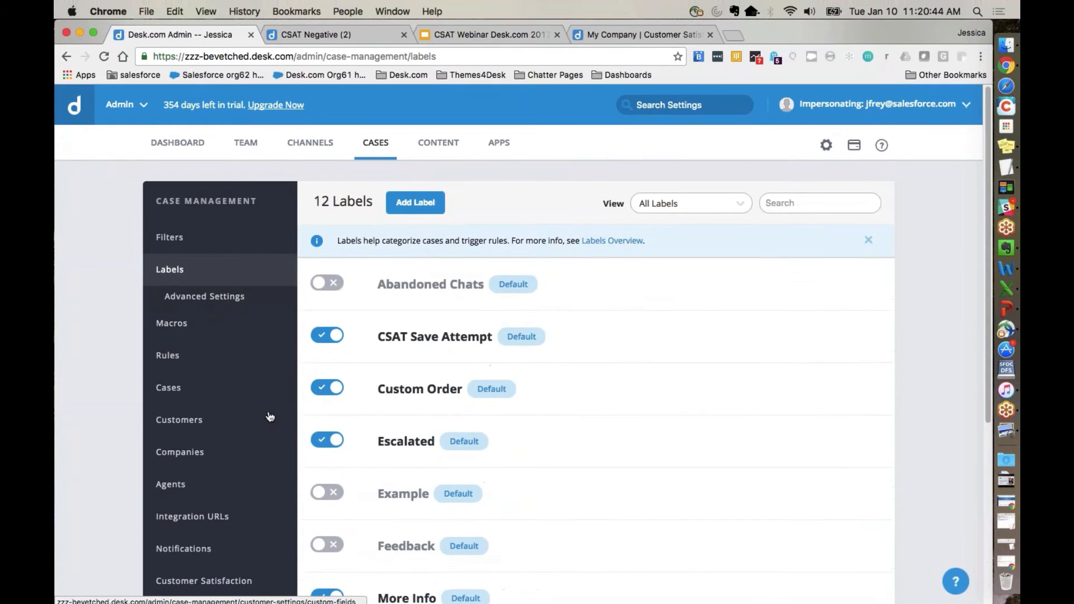
pyautogui.click(168, 355)
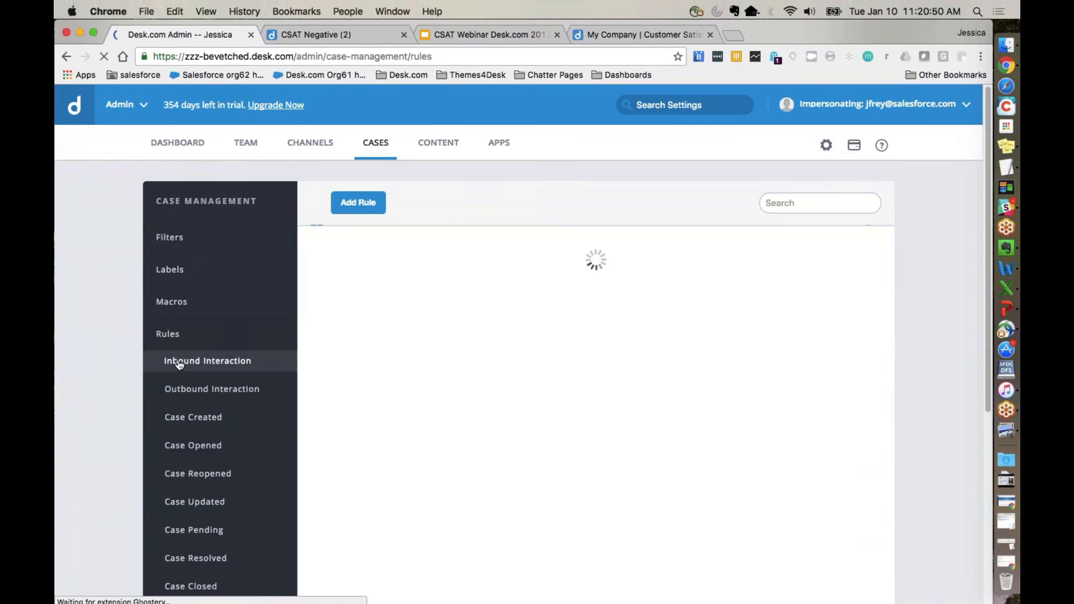
pyautogui.scroll(-4, 185, 503)
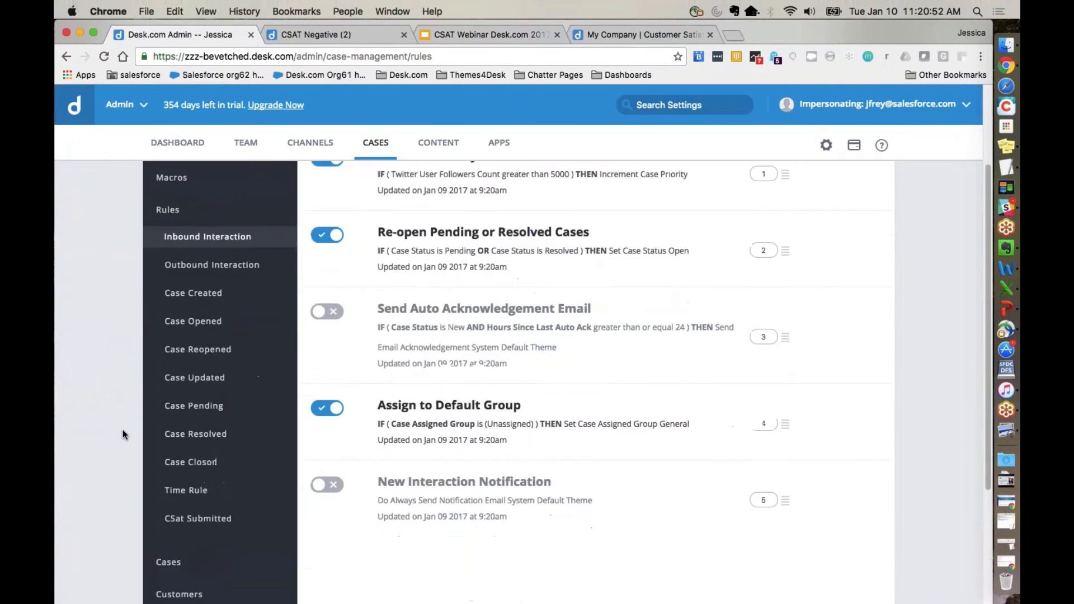
pyautogui.click(187, 521)
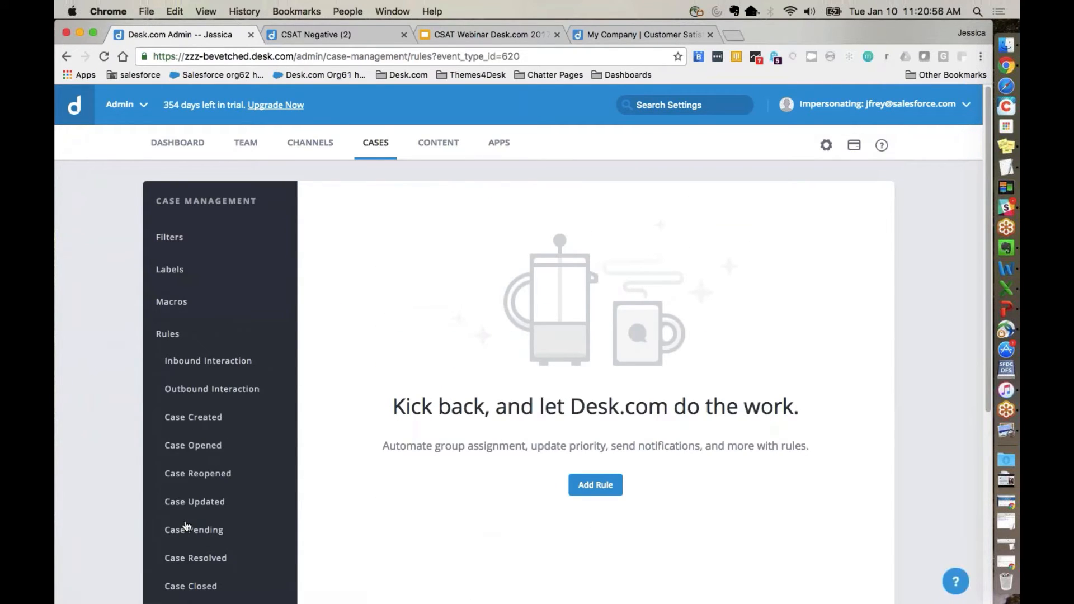
# Step: Add a Customer Satisfaction Submitted rule named Review CSAT (Label)
pyautogui.rightClick(597, 485)
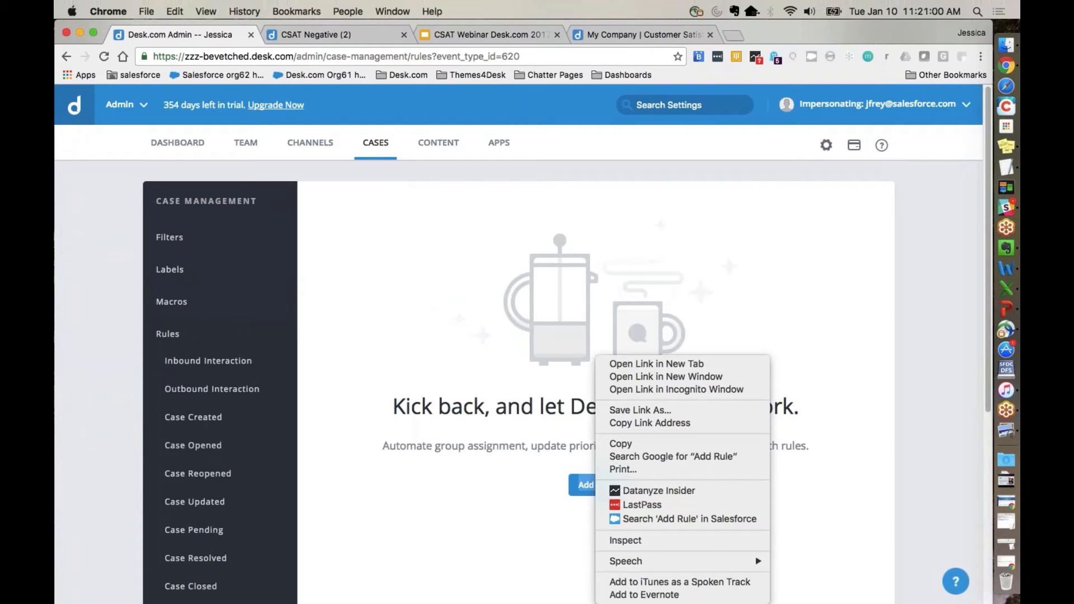
pyautogui.click(587, 485)
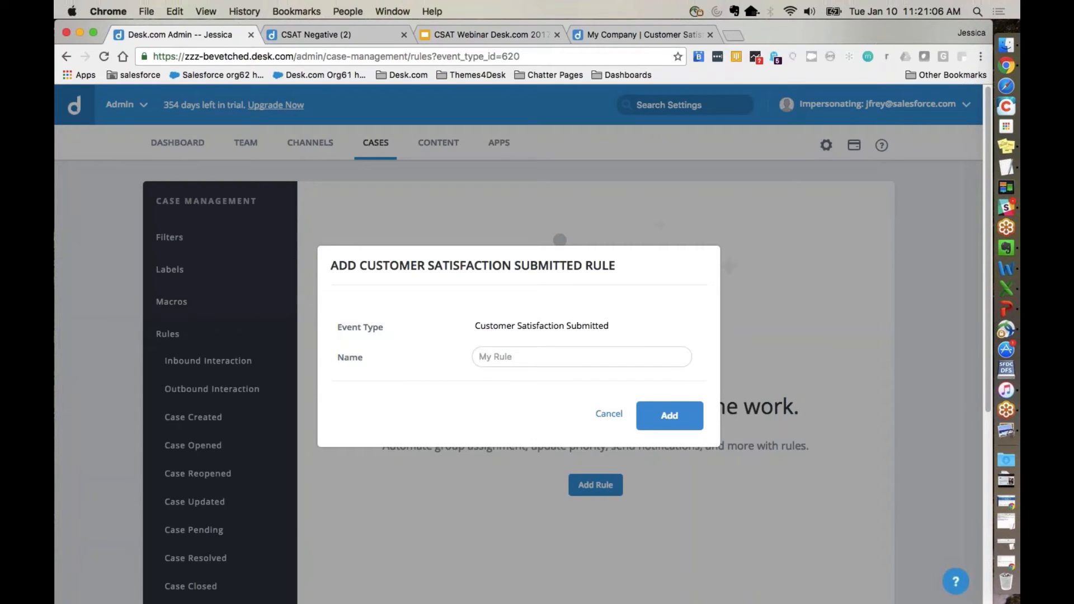
pyautogui.write('Review CSAT (Label)')
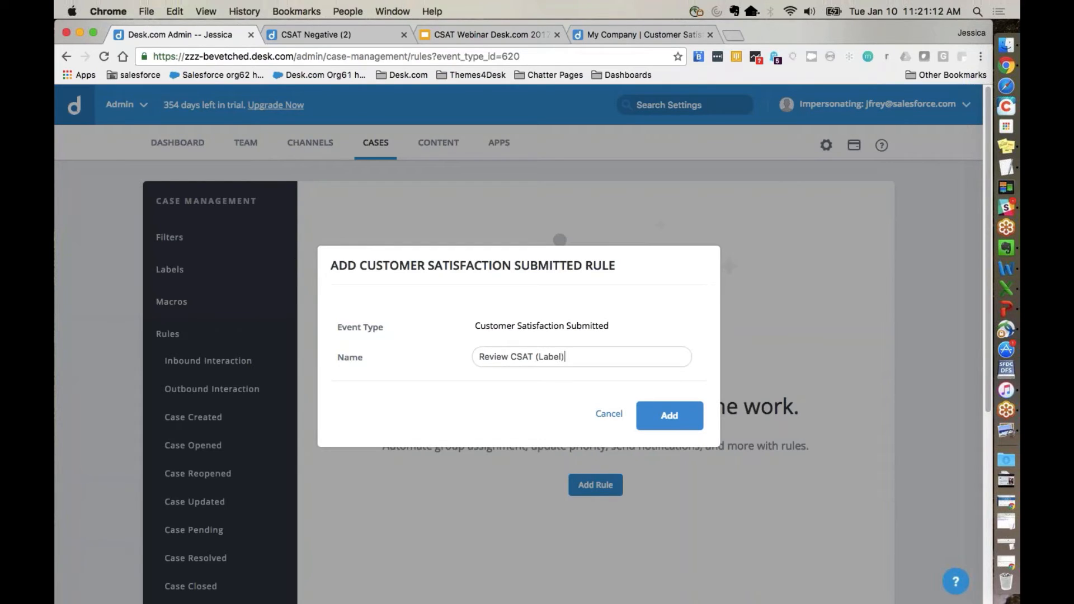
pyautogui.click(670, 416)
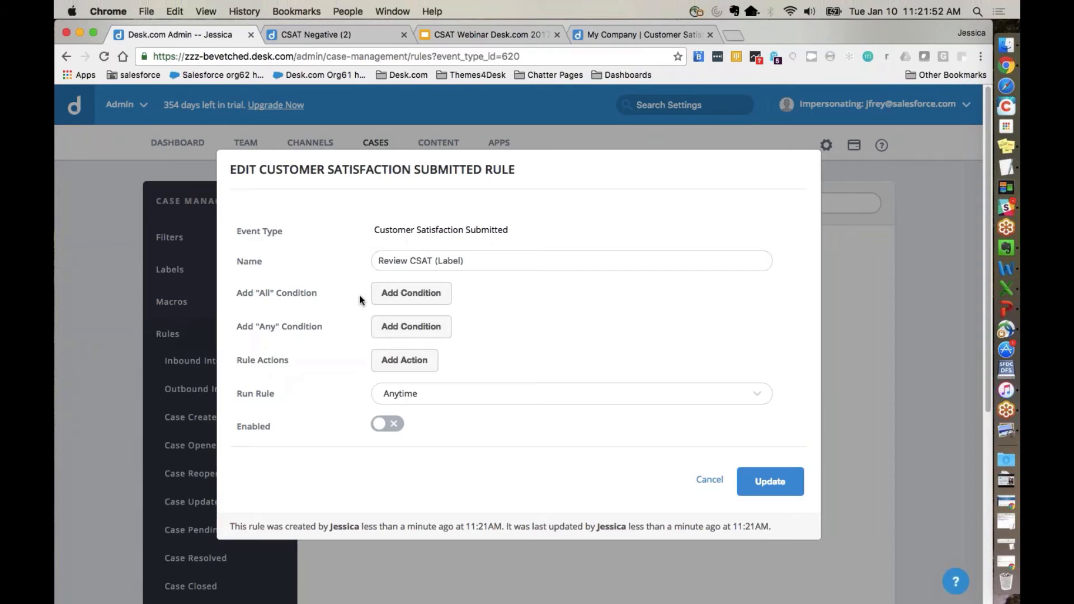
# Step: Add an "All" condition to the rule: Customer Satisfaction Score less than or equal to 1 - Fair
pyautogui.click(394, 302)
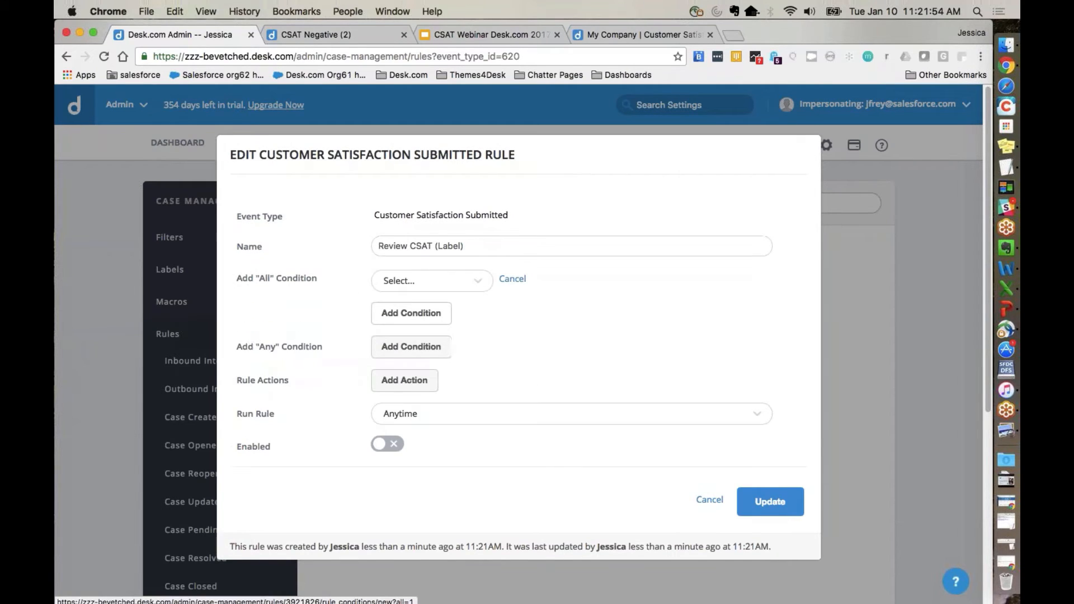
pyautogui.click(395, 284)
pyautogui.write('score')
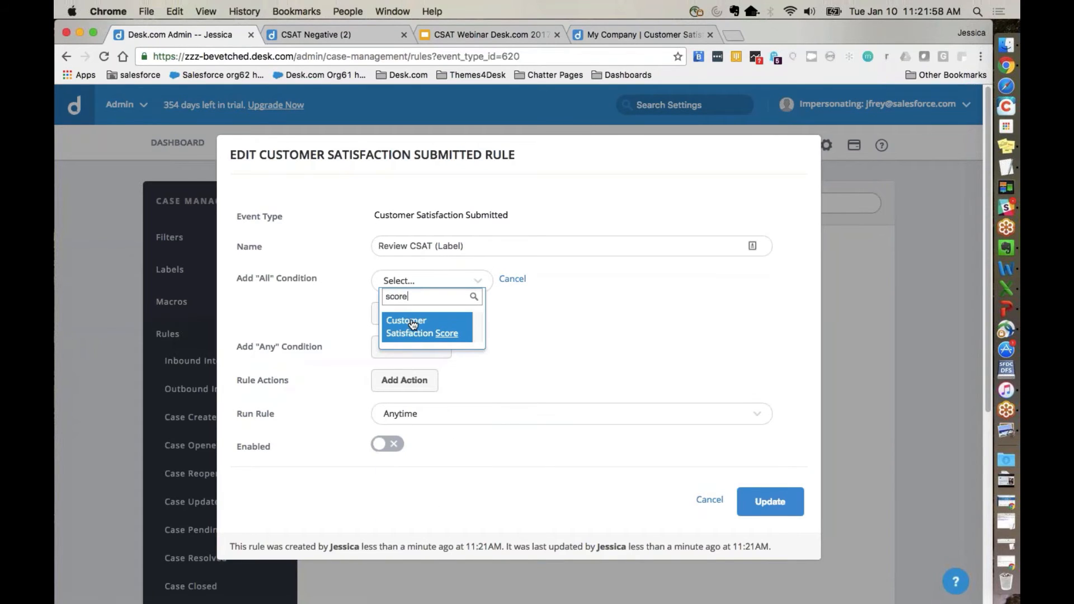
pyautogui.click(412, 325)
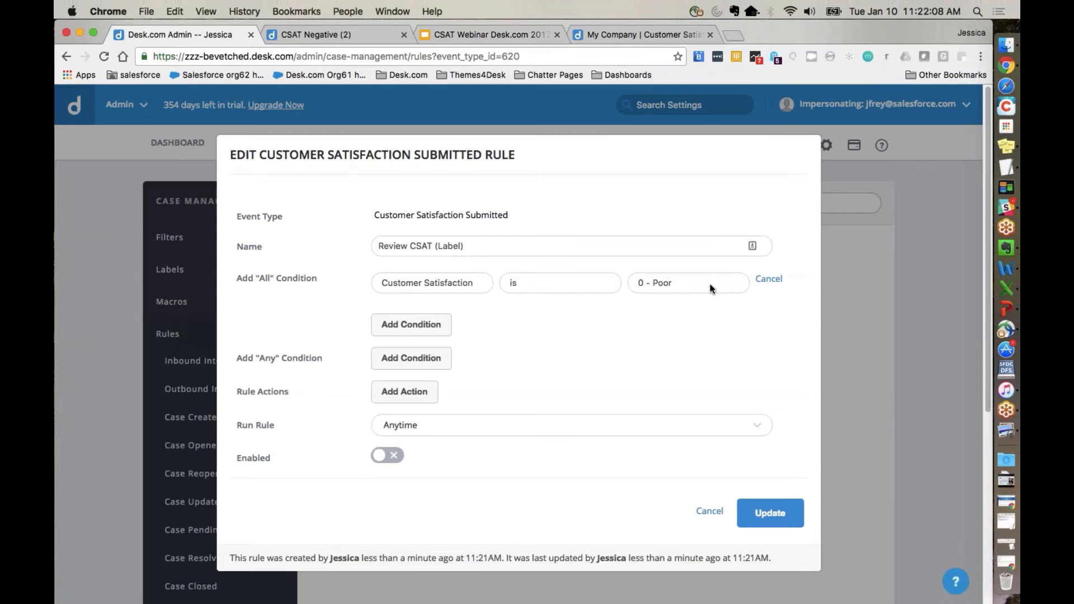
pyautogui.click(571, 287)
pyautogui.click(564, 288)
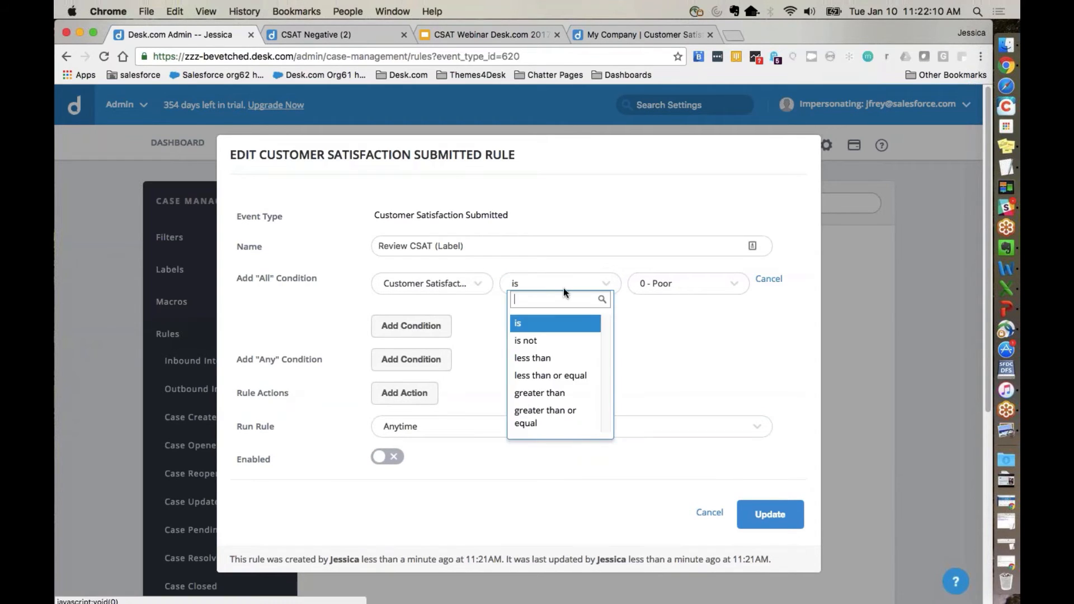
pyautogui.click(551, 375)
pyautogui.click(653, 291)
pyautogui.click(660, 286)
pyautogui.click(660, 284)
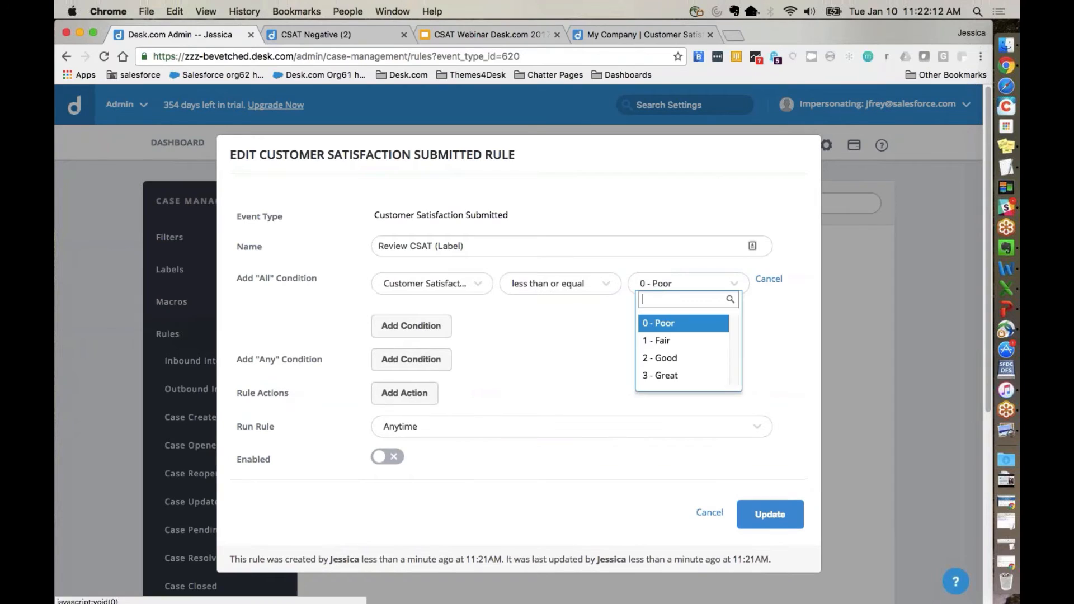
pyautogui.click(662, 342)
# Step: Add a rule action that appends the Review CSat label to the case
pyautogui.scroll(-1, 556, 371)
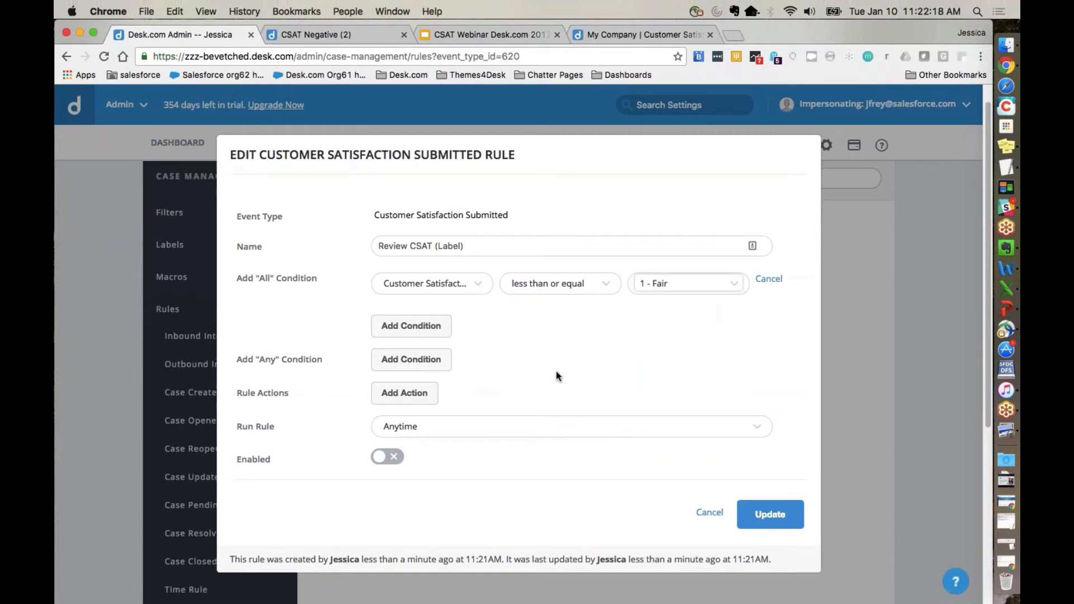
pyautogui.click(426, 390)
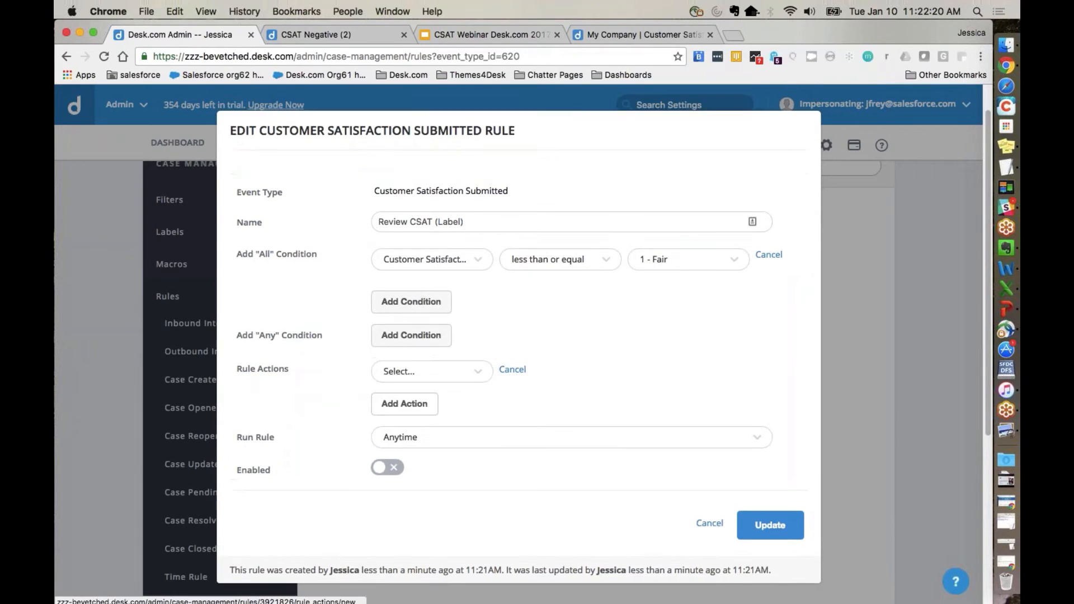
pyautogui.click(439, 372)
pyautogui.write('appe')
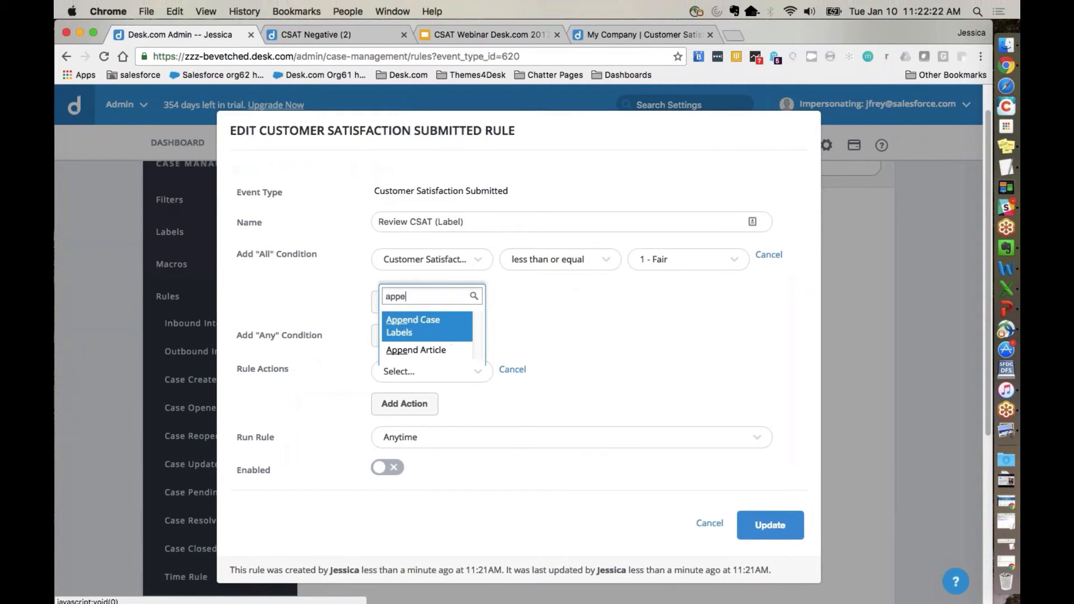
pyautogui.click(415, 331)
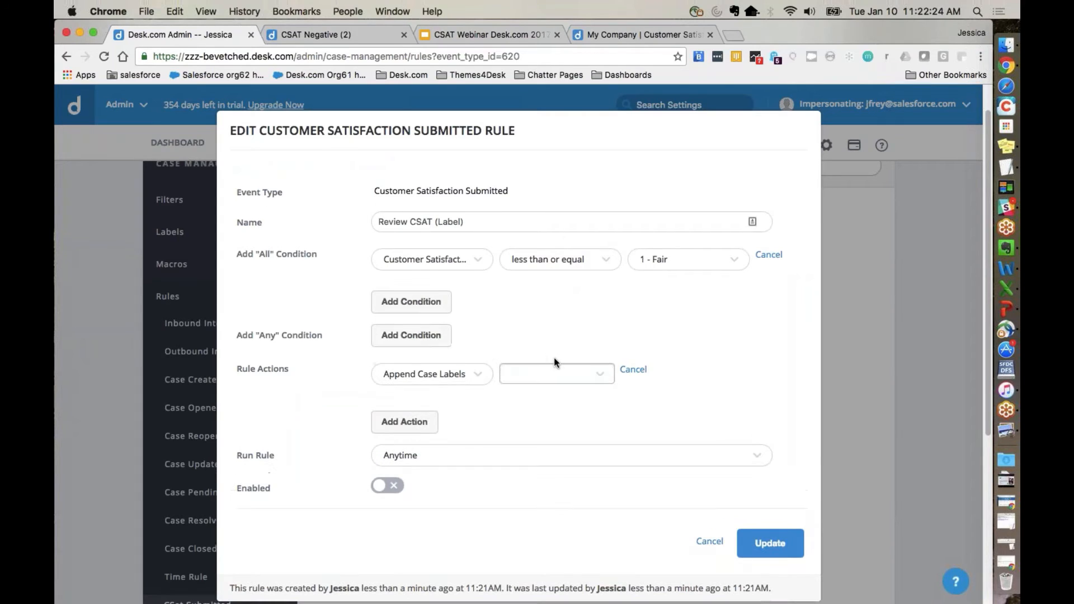
pyautogui.click(599, 374)
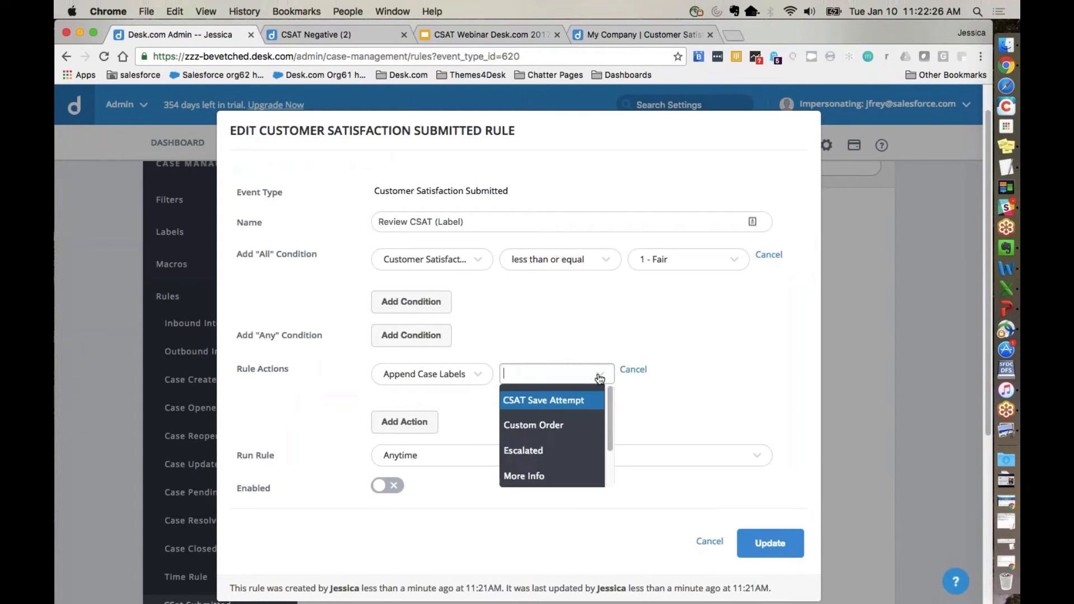
pyautogui.scroll(-3, 552, 425)
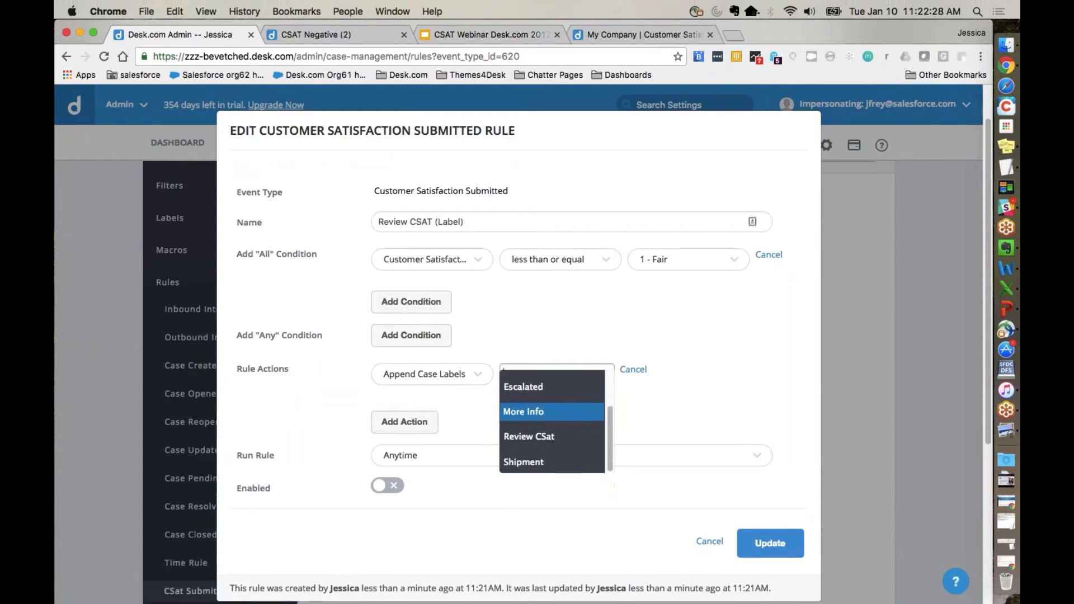
pyautogui.click(556, 425)
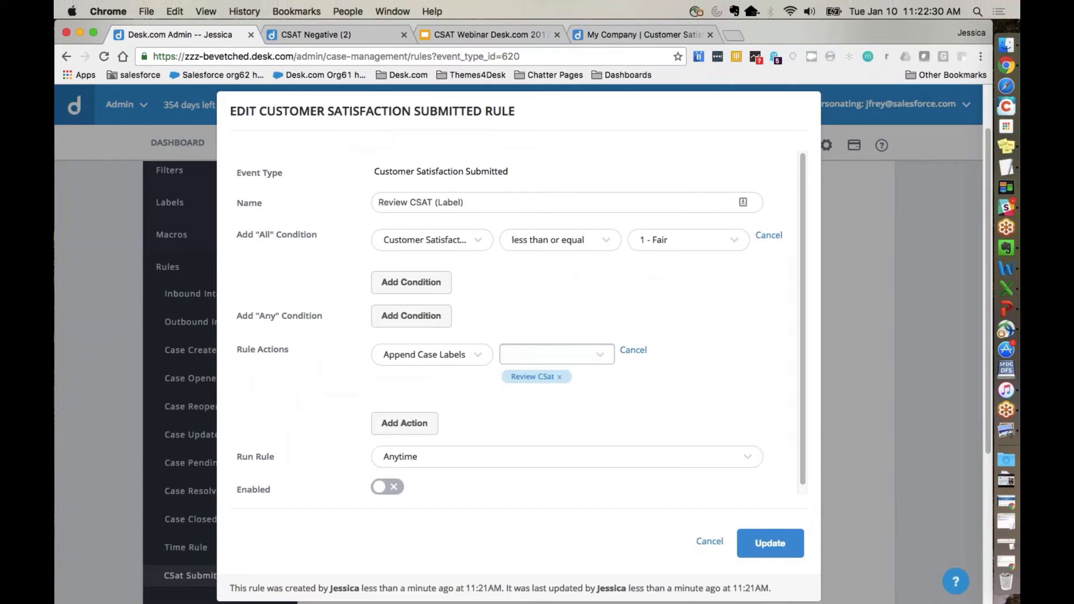
# Step: Enable the Review CSAT (Label) rule and save it
pyautogui.scroll(-2, 342, 449)
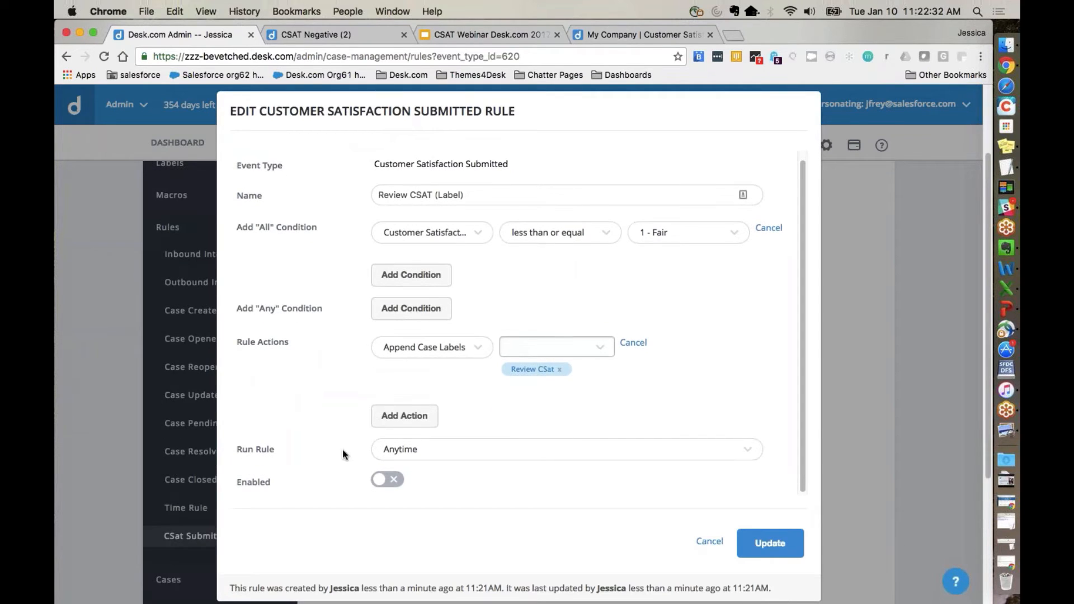
pyautogui.click(396, 484)
pyautogui.click(751, 550)
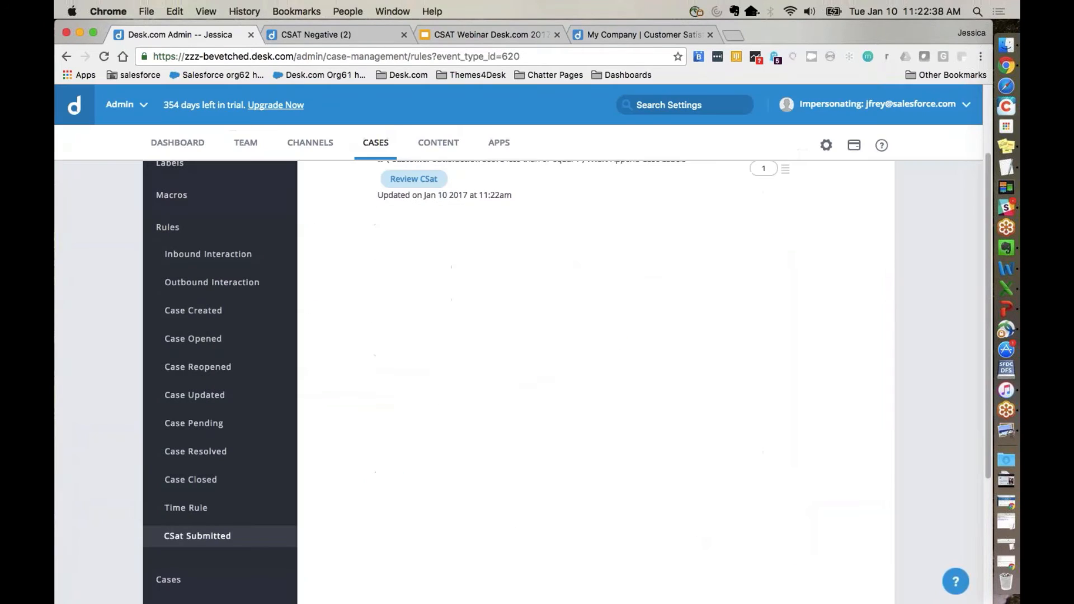
pyautogui.scroll(2, 519, 380)
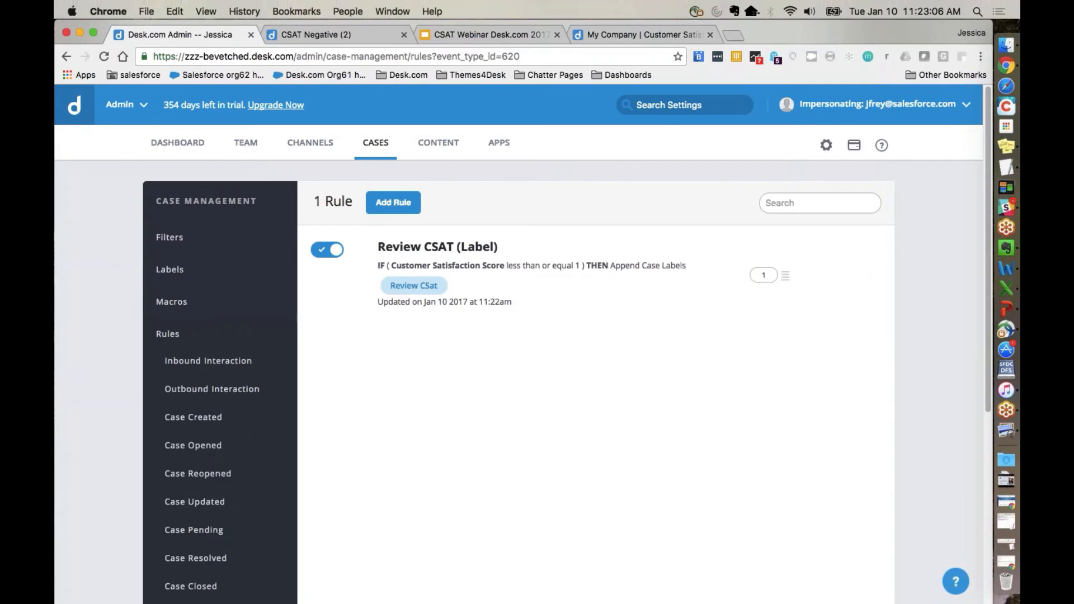
# Step: Switch to the agent case list and view All Cases and the CSAT Negative filter
pyautogui.click(321, 39)
pyautogui.click(109, 270)
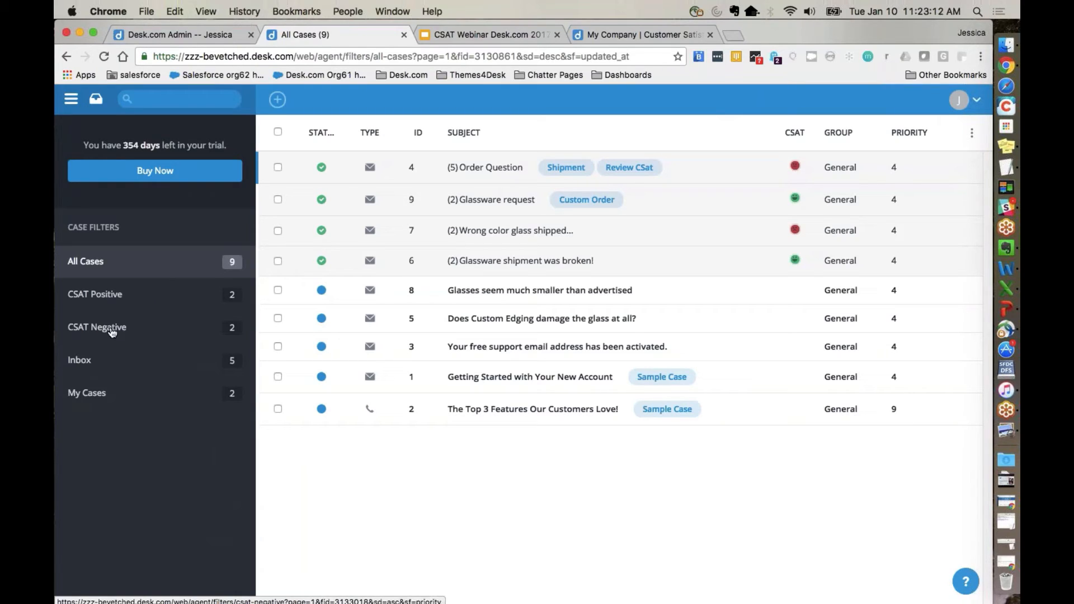
pyautogui.click(113, 332)
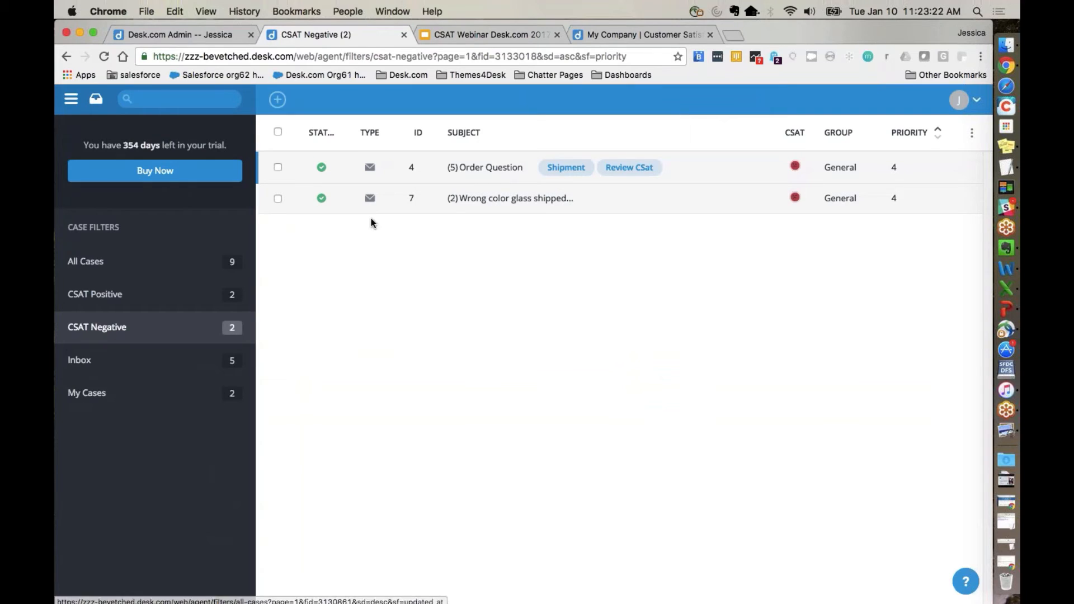
# Step: Open the negative case "Wrong color glass shipped..." and read through its conversation and satisfaction rating
pyautogui.click(471, 208)
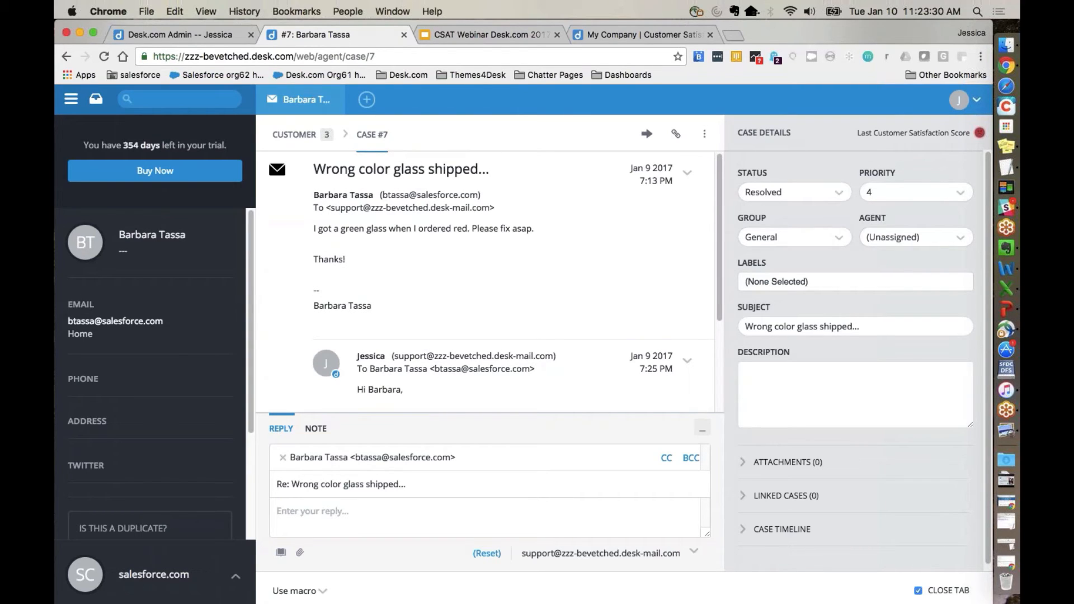
pyautogui.scroll(-5, 487, 279)
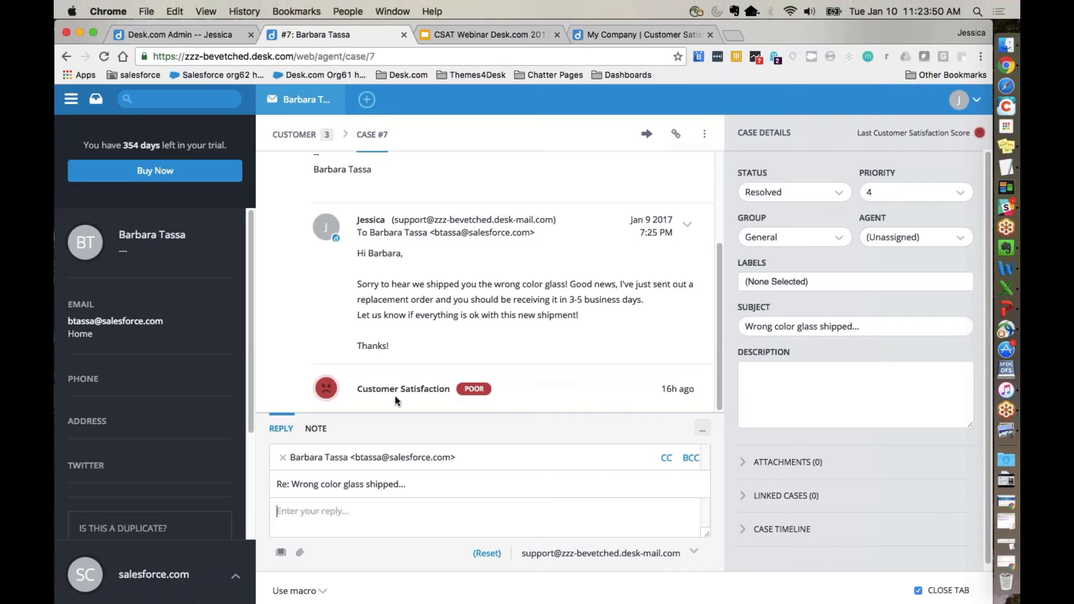
pyautogui.scroll(1, 481, 315)
pyautogui.scroll(-1, 481, 315)
# Step: Apply the CSAT Save macro in the case reply using the ##csat shorthand
pyautogui.click(312, 595)
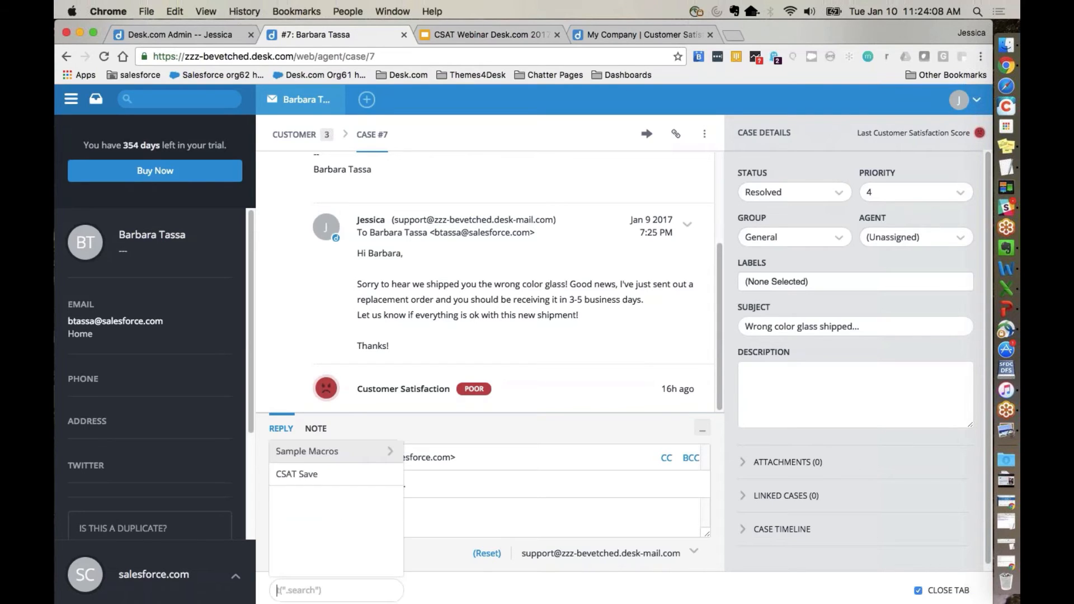
pyautogui.click(441, 514)
pyautogui.write('##')
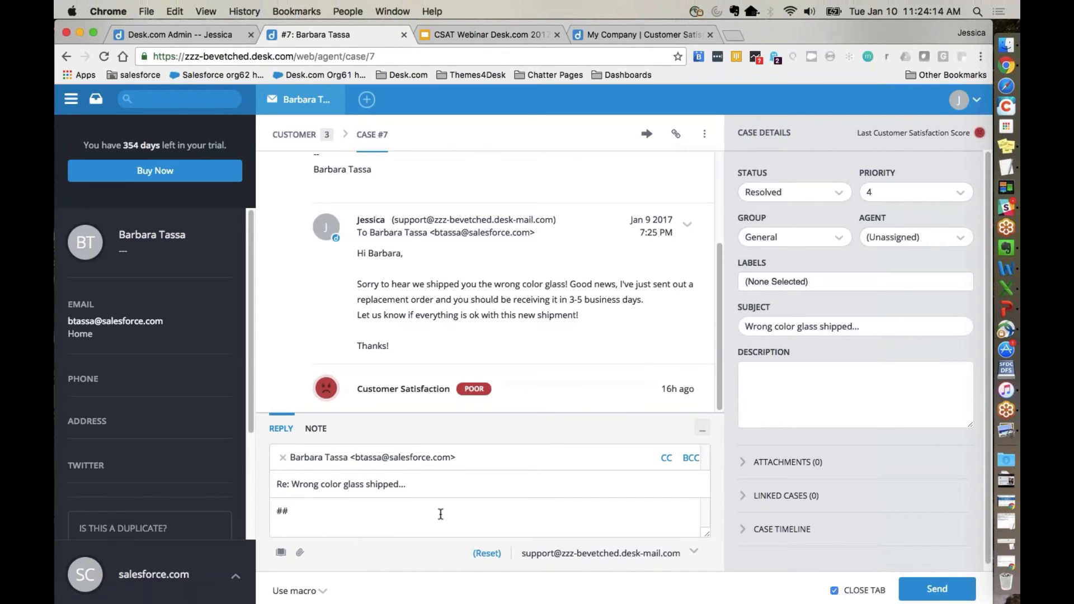
pyautogui.write('csat')
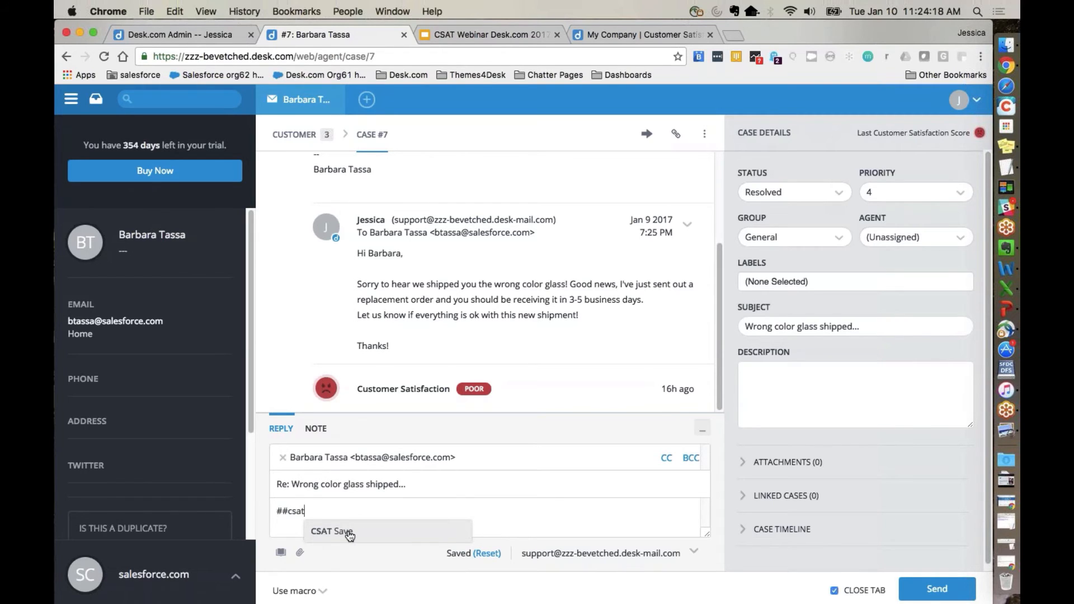
pyautogui.click(349, 531)
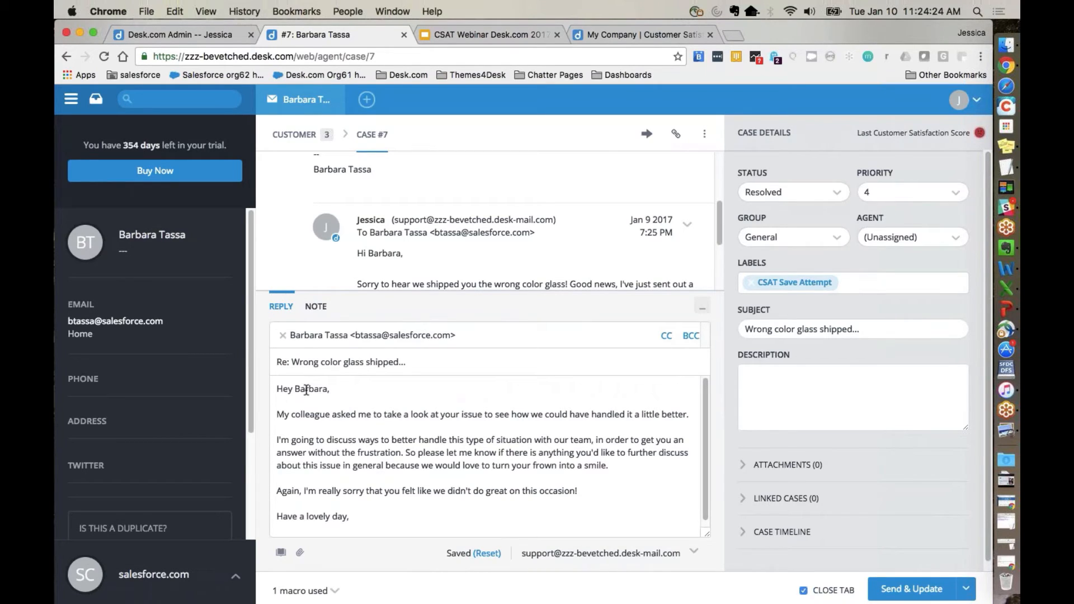
# Step: Review the macro's reply text, send the reply with the case update, and reopen the case from the CSAT Negative list
pyautogui.click(316, 420)
pyautogui.scroll(-1, 315, 421)
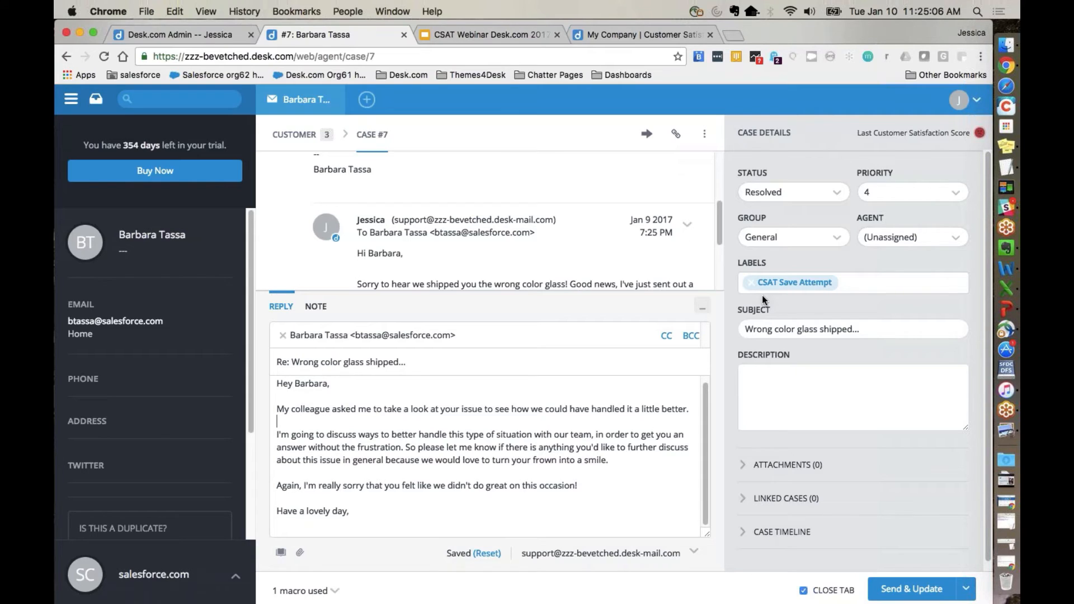
pyautogui.click(933, 589)
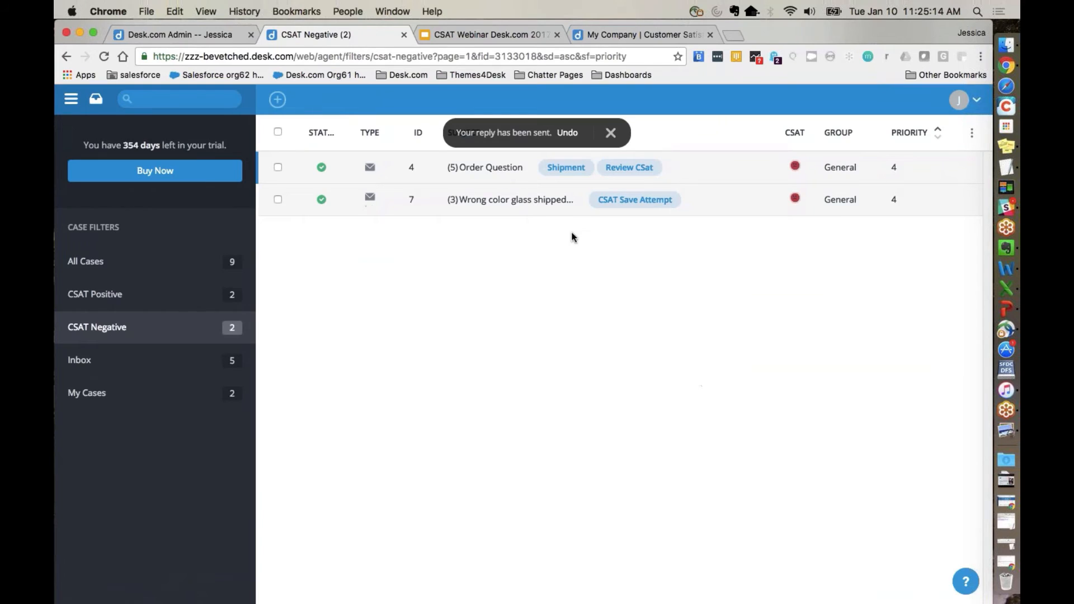
pyautogui.click(541, 209)
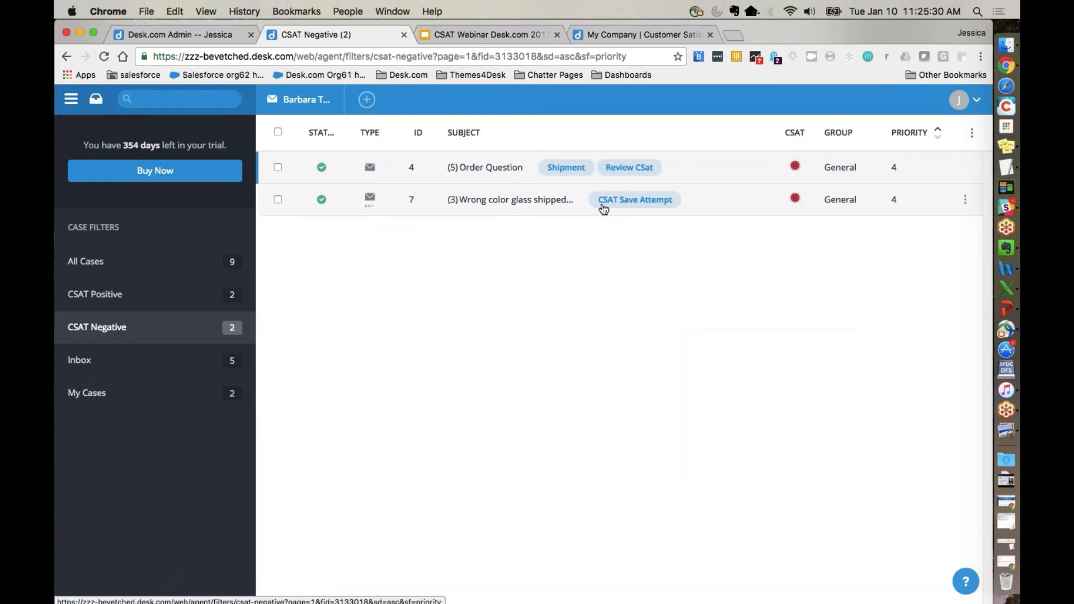
# Step: Return to the admin site and review the Customer Satisfaction (CSat) settings under case management
pyautogui.moveTo(602, 207)
pyautogui.click(163, 42)
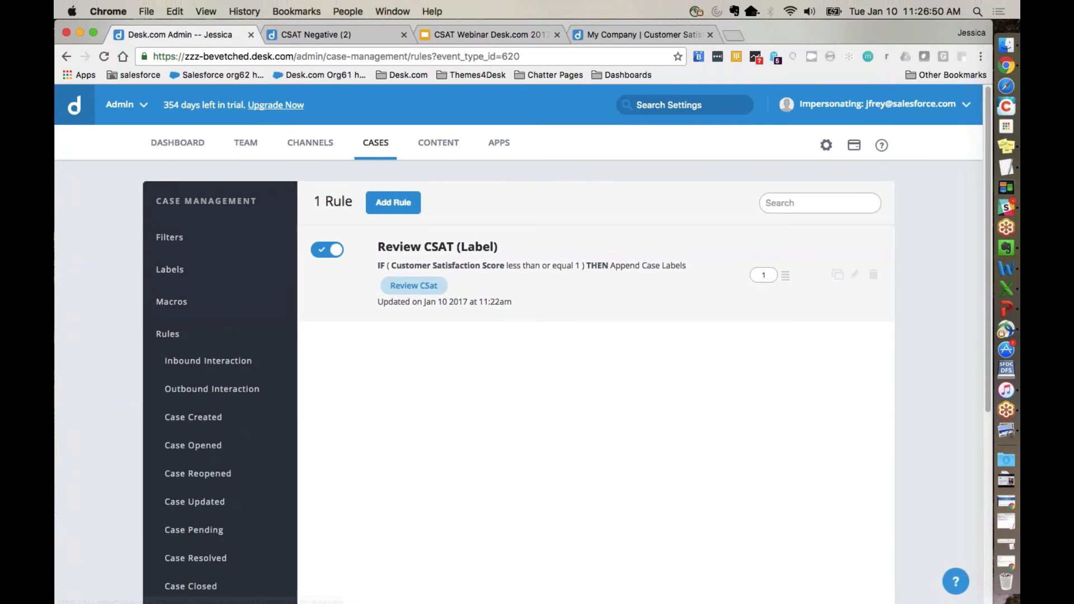
pyautogui.scroll(-5, 215, 402)
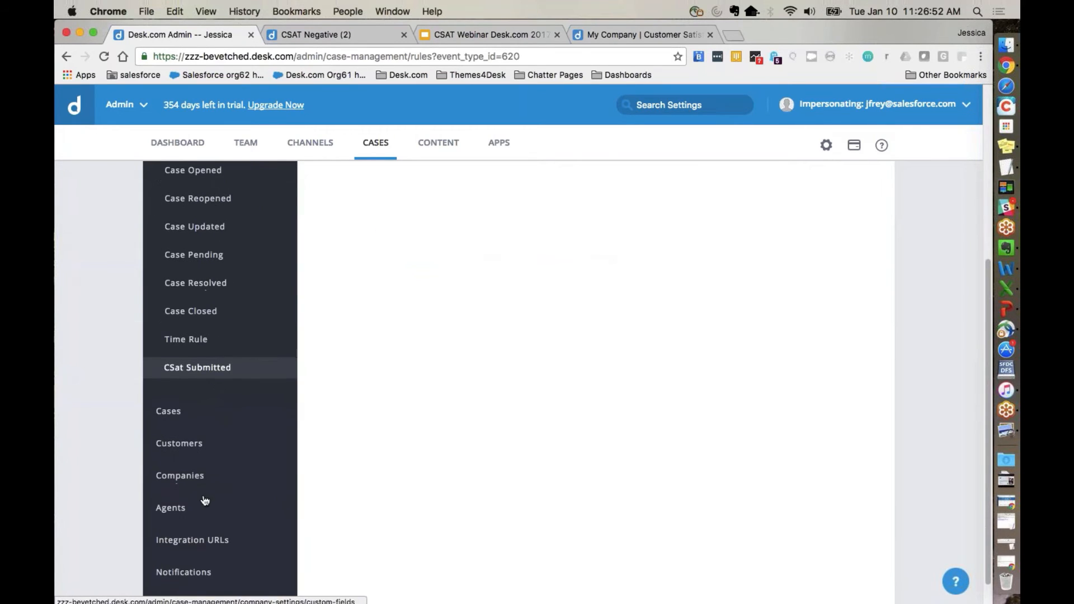
pyautogui.scroll(-2, 204, 503)
pyautogui.click(197, 572)
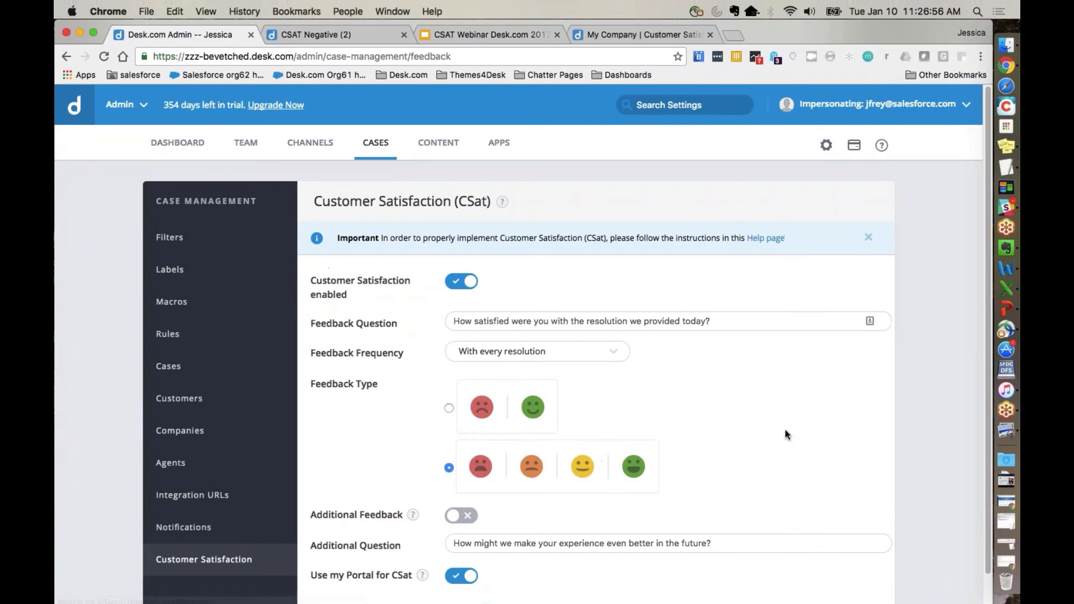
pyautogui.scroll(-1, 837, 437)
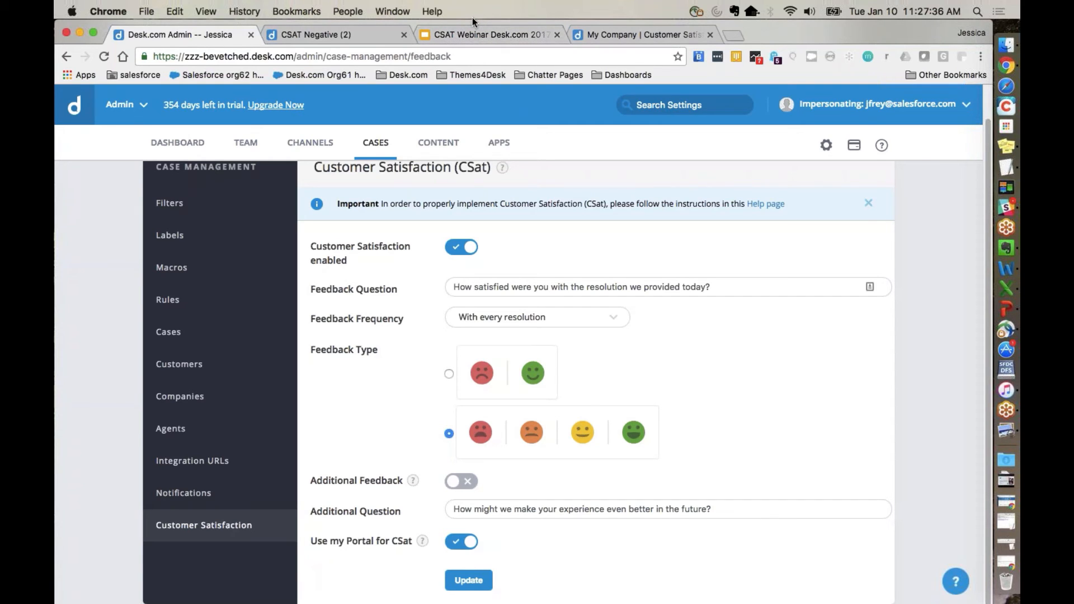
# Step: Switch to the CSAT Webinar deck in Google Slides and view the Business Insights slide
pyautogui.click(473, 34)
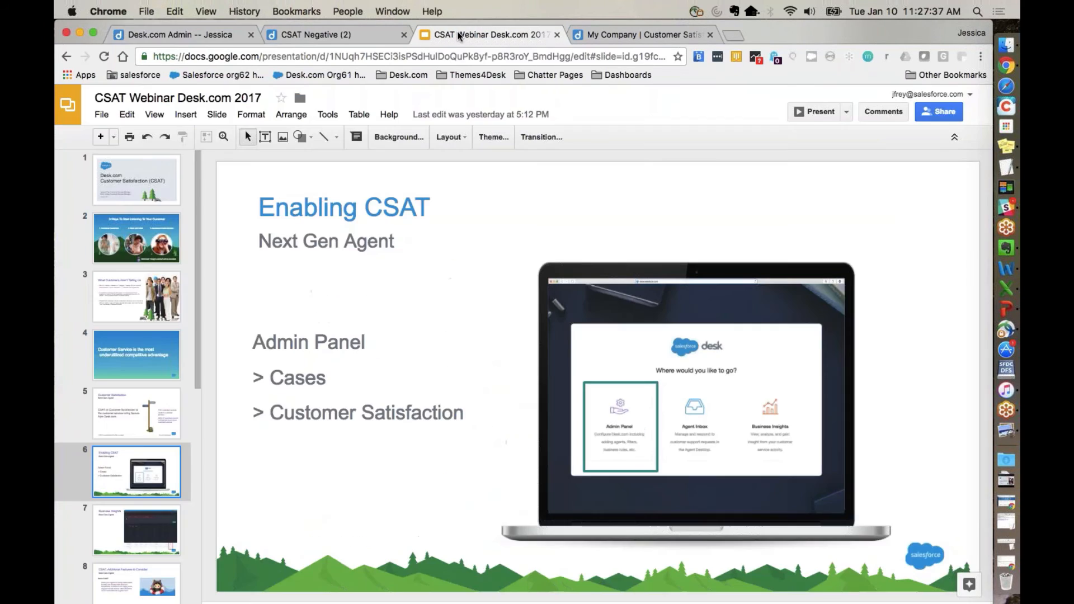
pyautogui.click(128, 526)
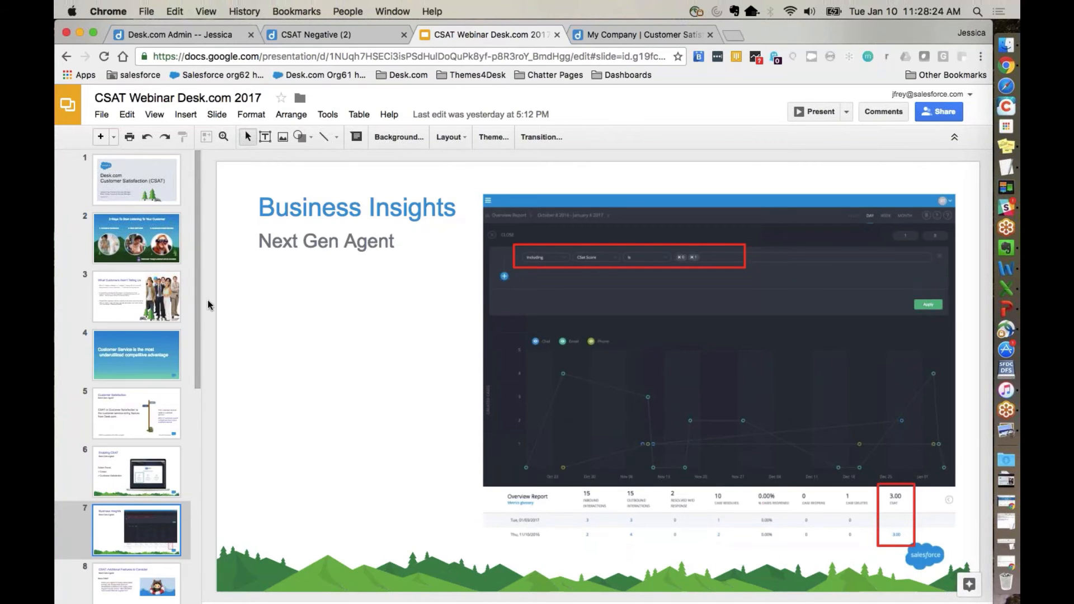
# Step: Back in Desk.com Admin, add a case custom field named CSAT Response with key csat_response and data type True/False
pyautogui.click(193, 37)
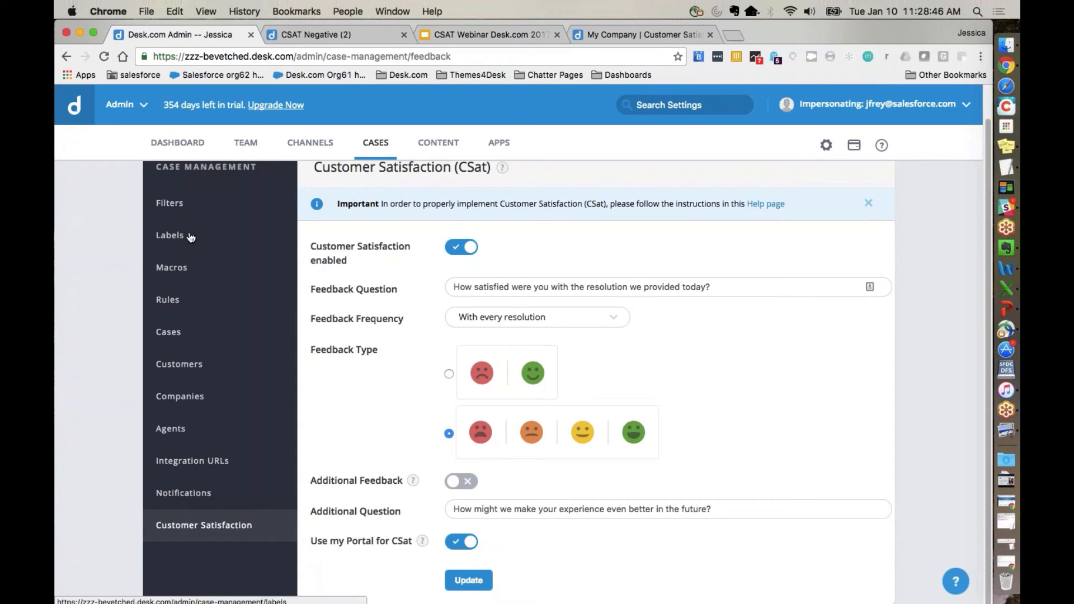
pyautogui.click(167, 336)
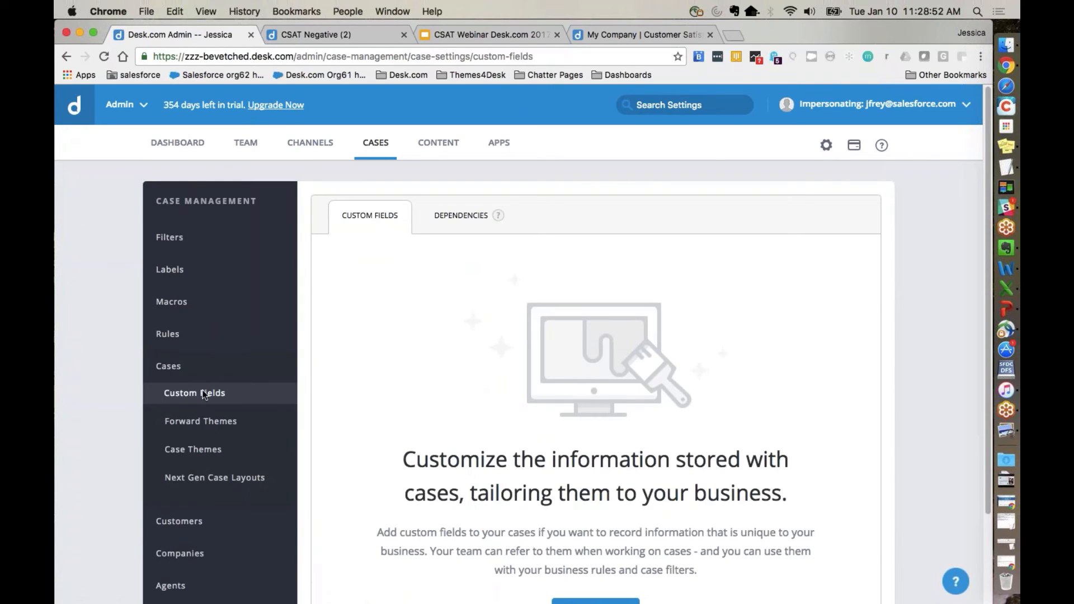
pyautogui.scroll(-2, 362, 401)
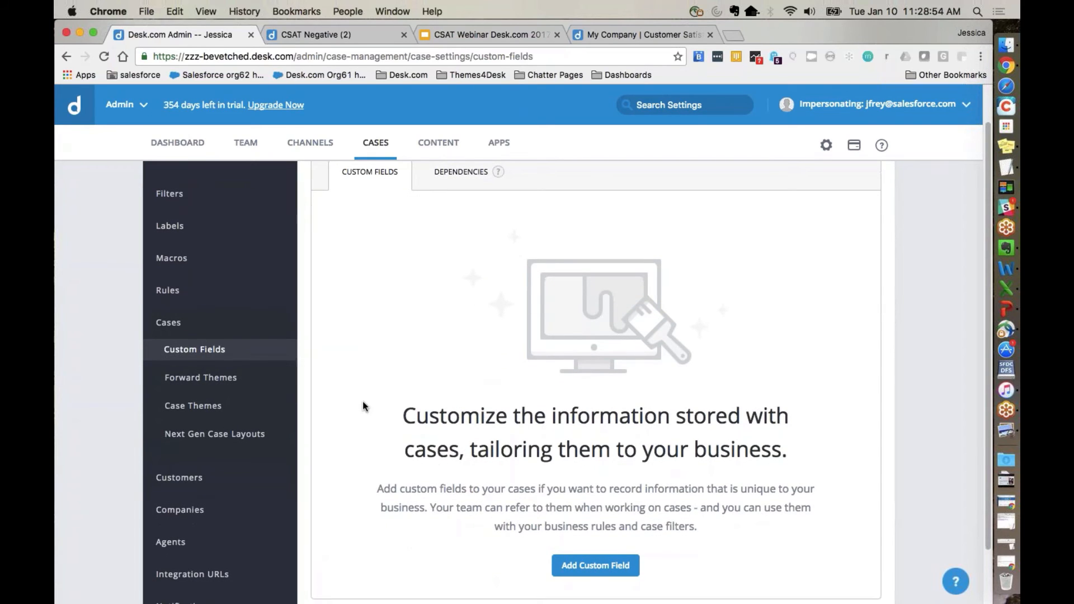
pyautogui.click(594, 565)
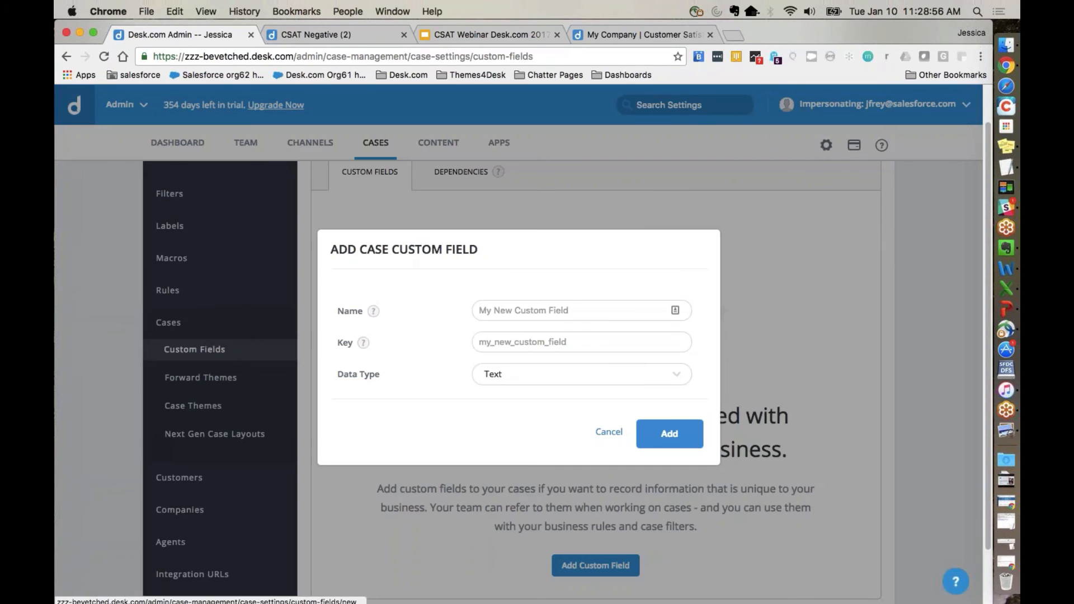
pyautogui.write('CSAT Response')
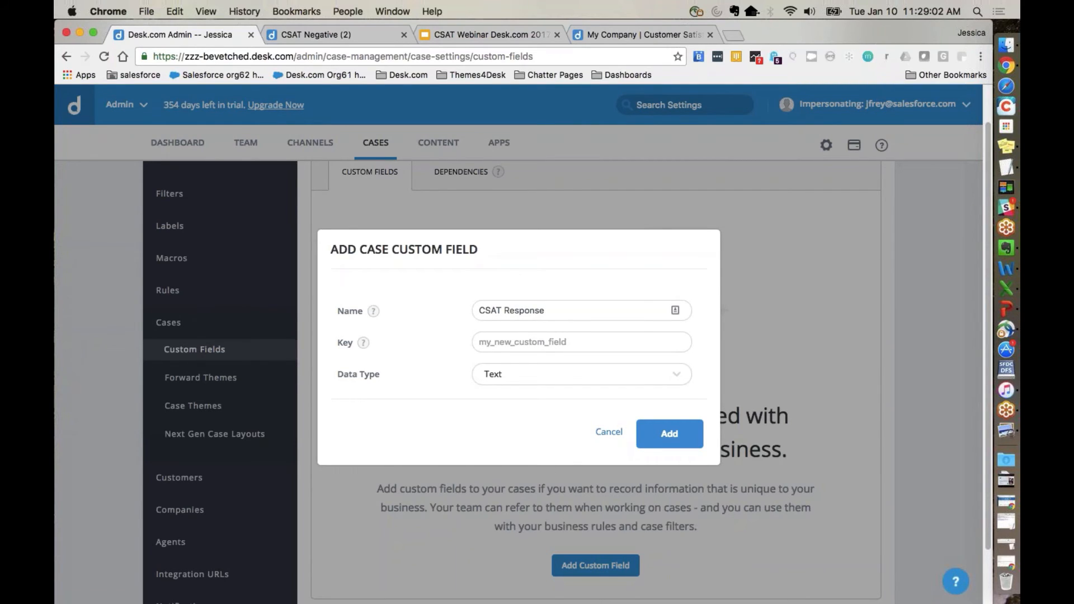
pyautogui.write('csat_response')
pyautogui.press('Tab')
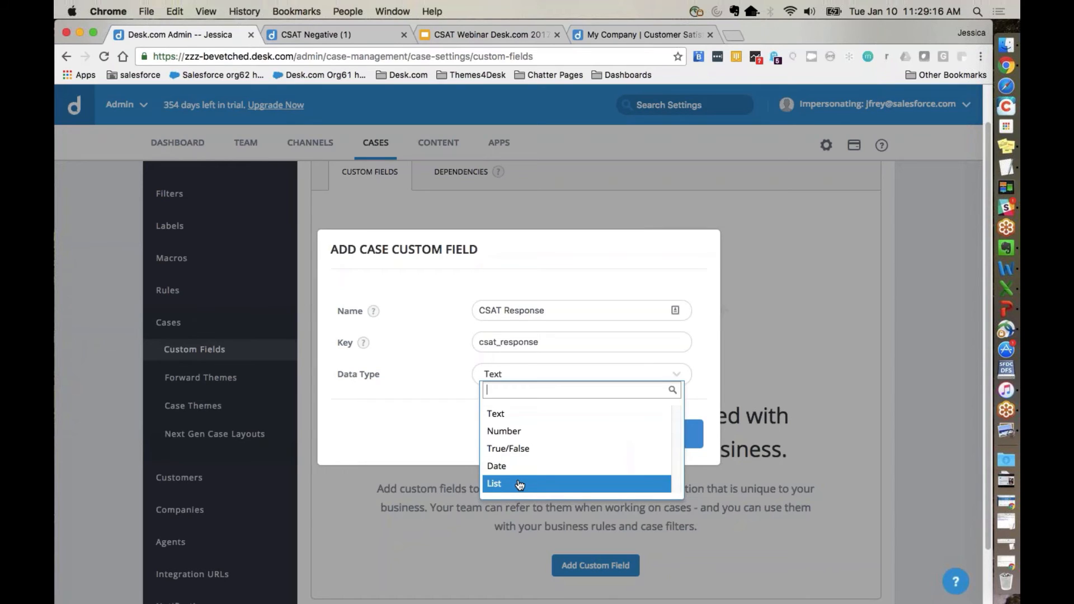
pyautogui.click(534, 454)
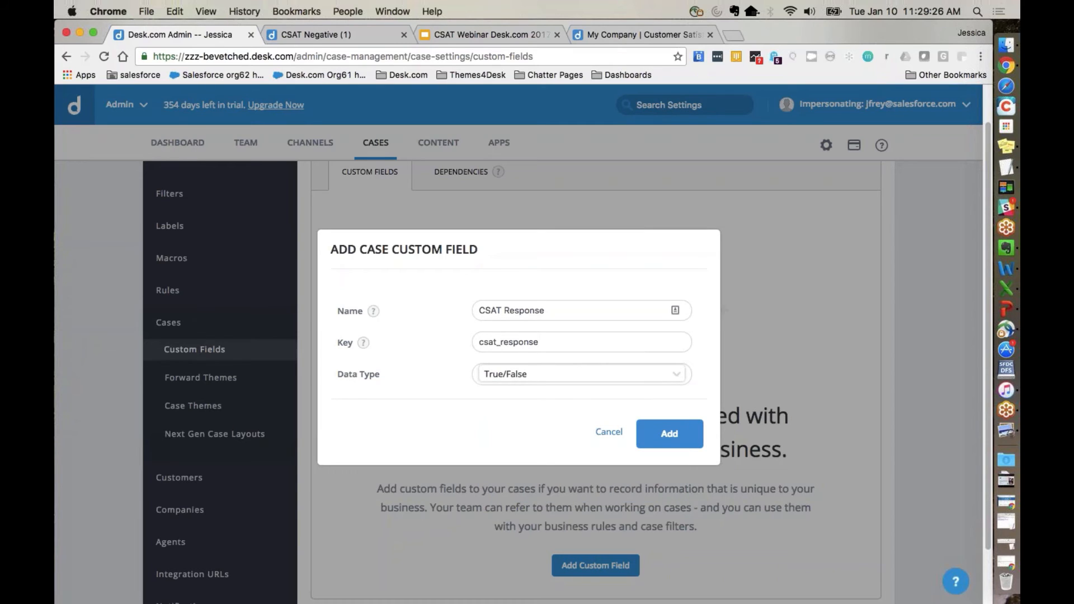
pyautogui.click(638, 426)
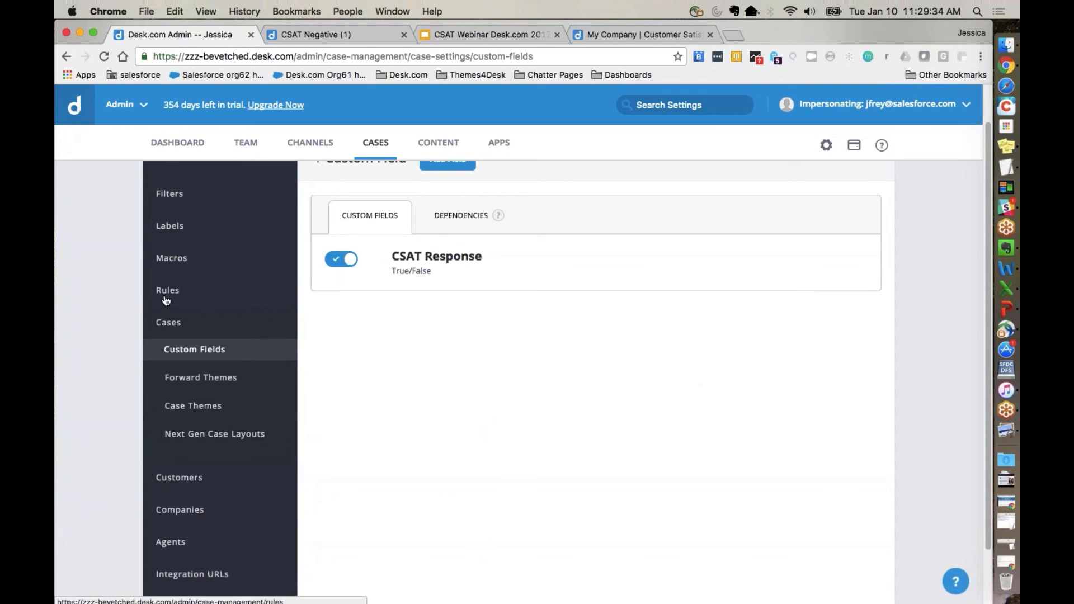
# Step: Add a CSat Submitted rule named CSAT Response Field
pyautogui.click(165, 297)
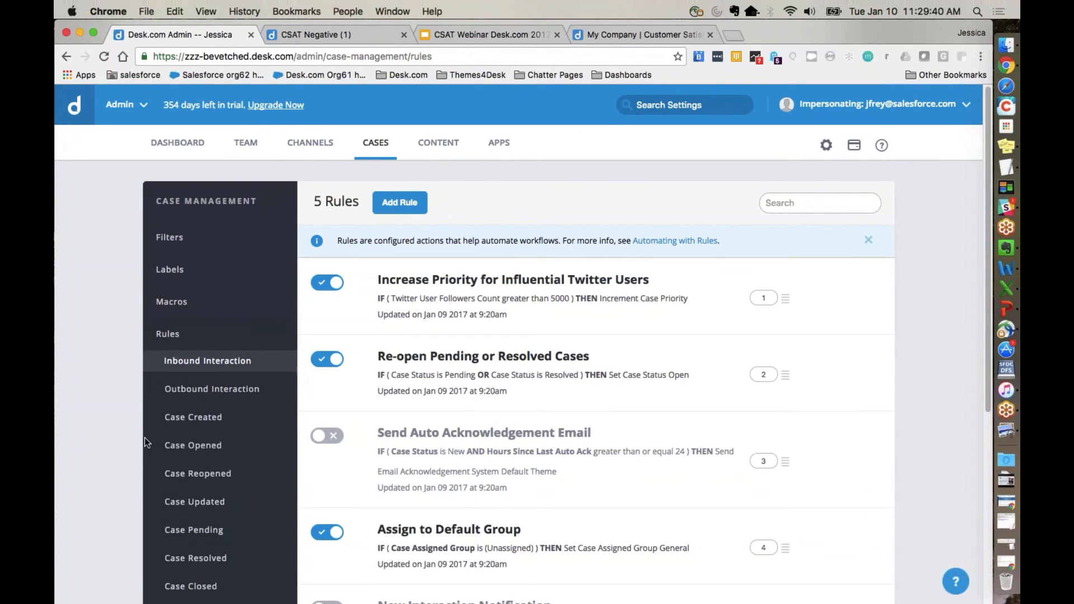
pyautogui.scroll(-4, 146, 440)
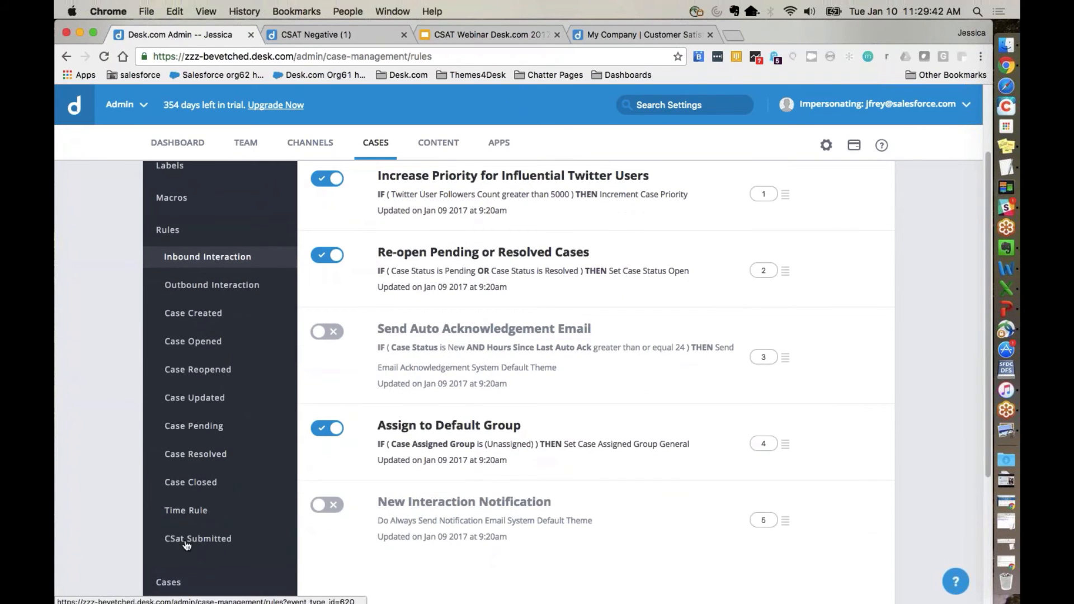
pyautogui.click(187, 541)
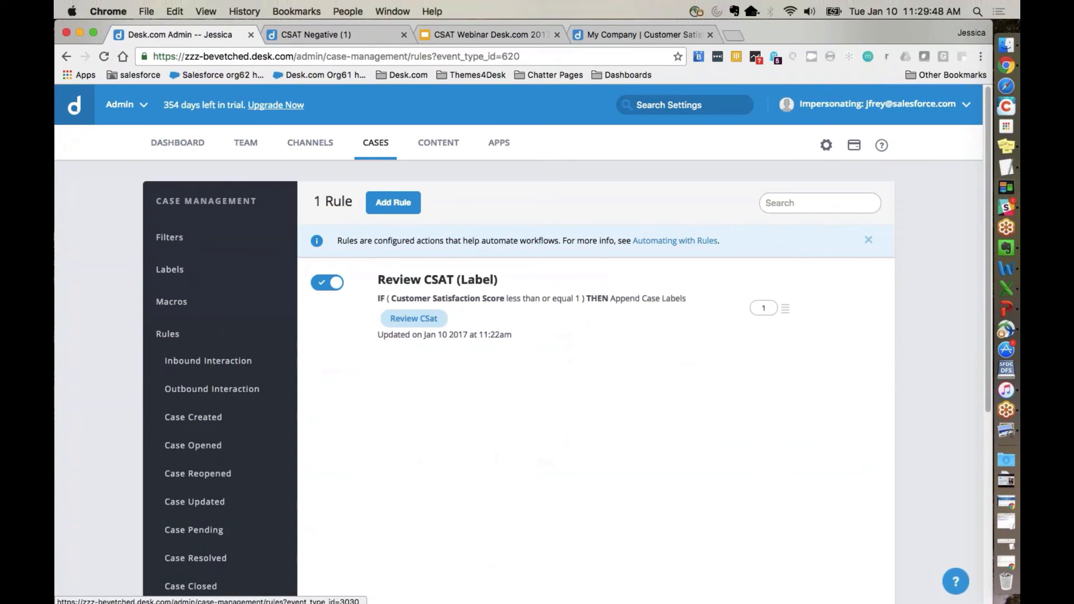
pyautogui.click(393, 202)
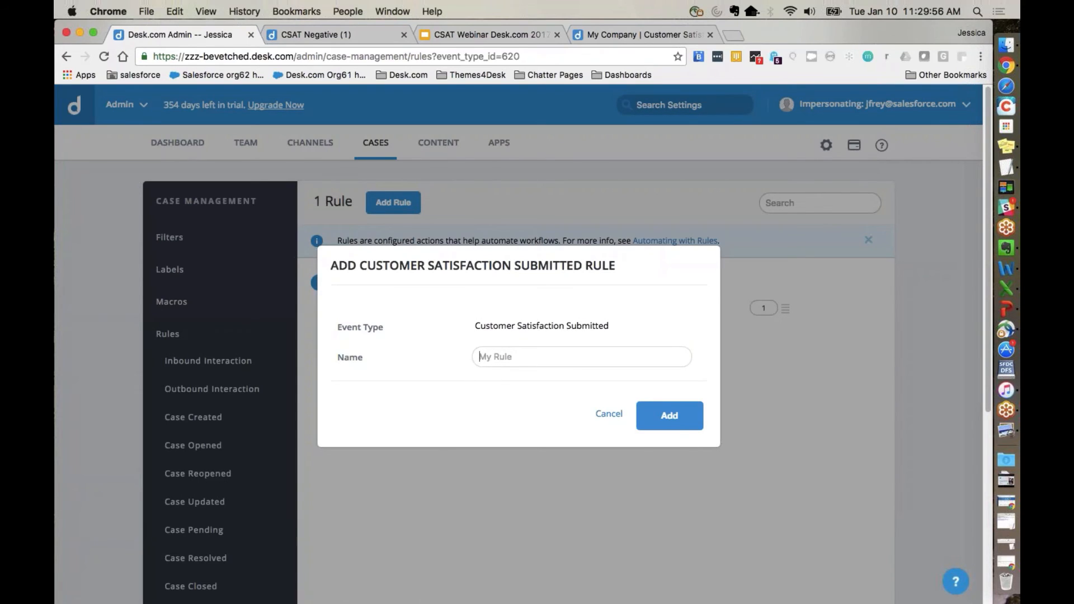
pyautogui.write('CSAT ')
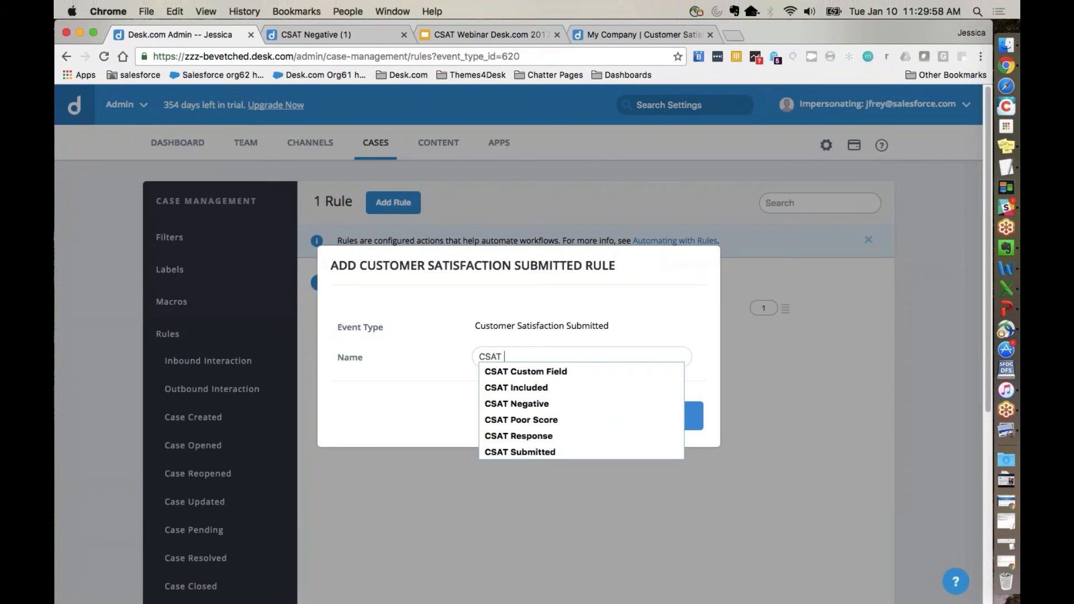
pyautogui.write('Response Field')
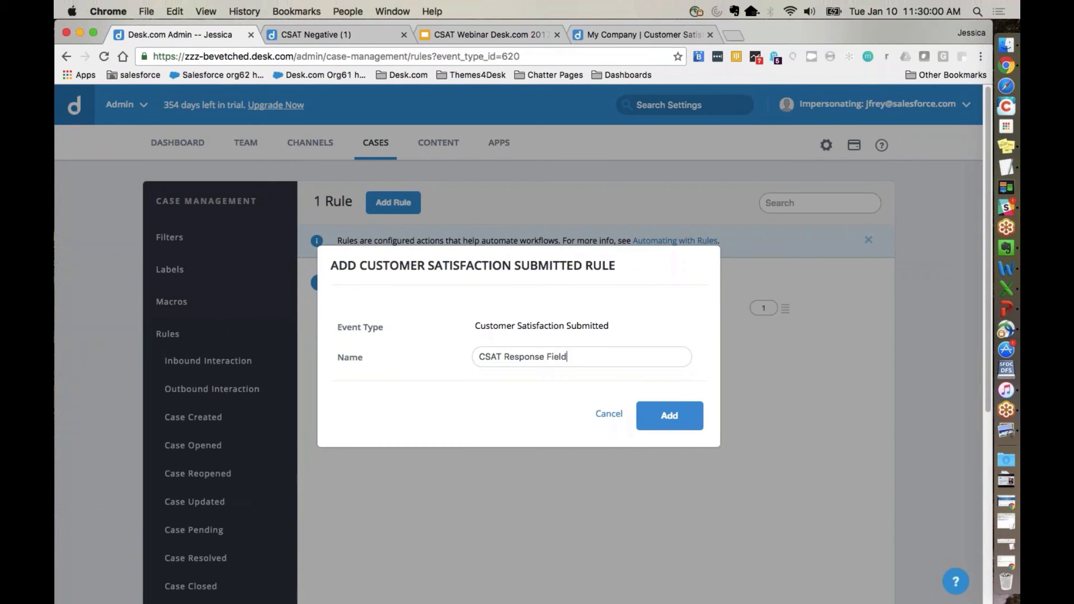
pyautogui.press('Return')
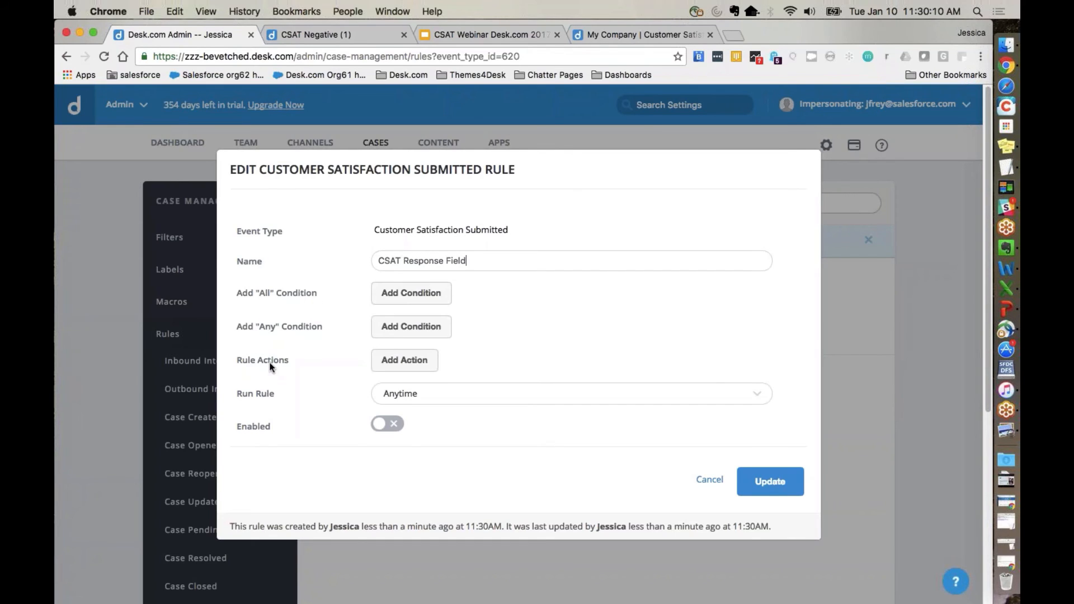
# Step: Add an "All" condition to the rule: Customer Satisfaction Score greater than or equal to 0 - Poor
pyautogui.click(411, 293)
pyautogui.click(428, 280)
pyautogui.write('score')
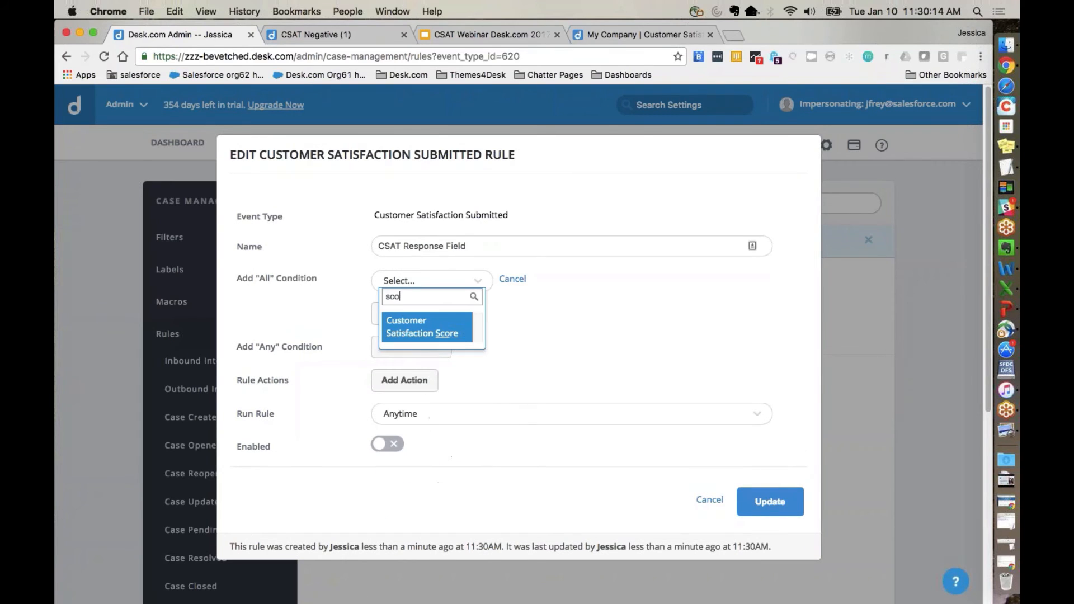
pyautogui.click(422, 334)
pyautogui.click(561, 290)
pyautogui.click(559, 280)
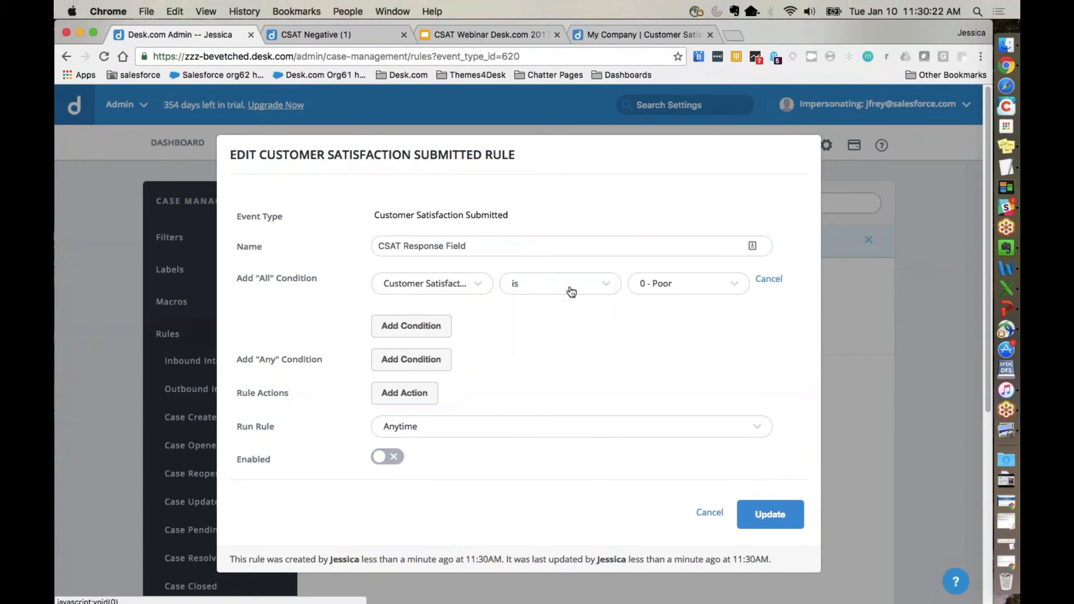
pyautogui.click(571, 291)
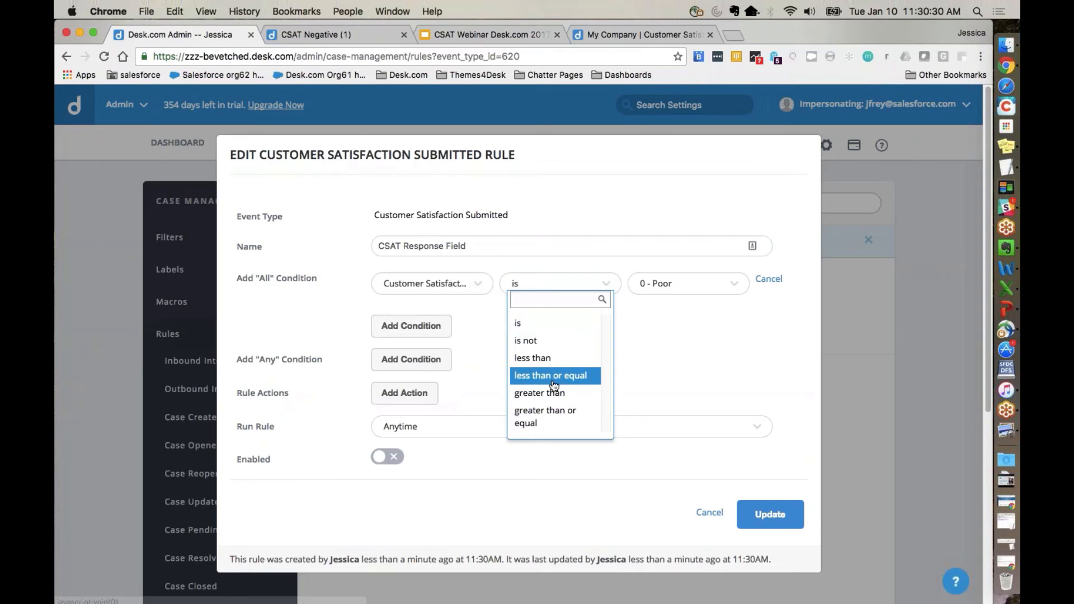
pyautogui.click(549, 415)
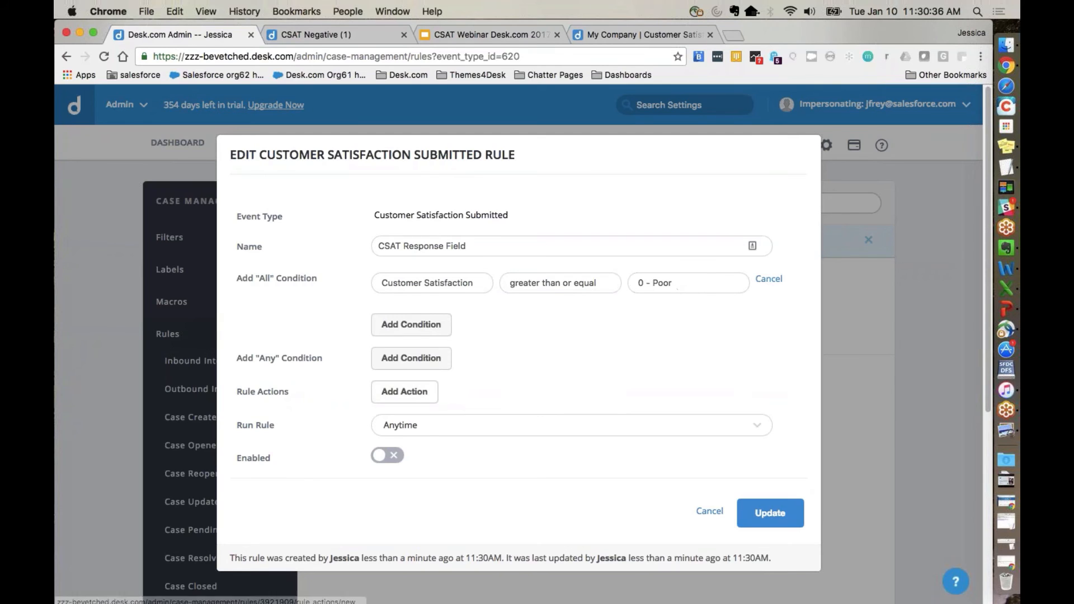
# Step: Add the rule action Set Case CSAT Response with value True, then enable the rule and save it
pyautogui.click(380, 391)
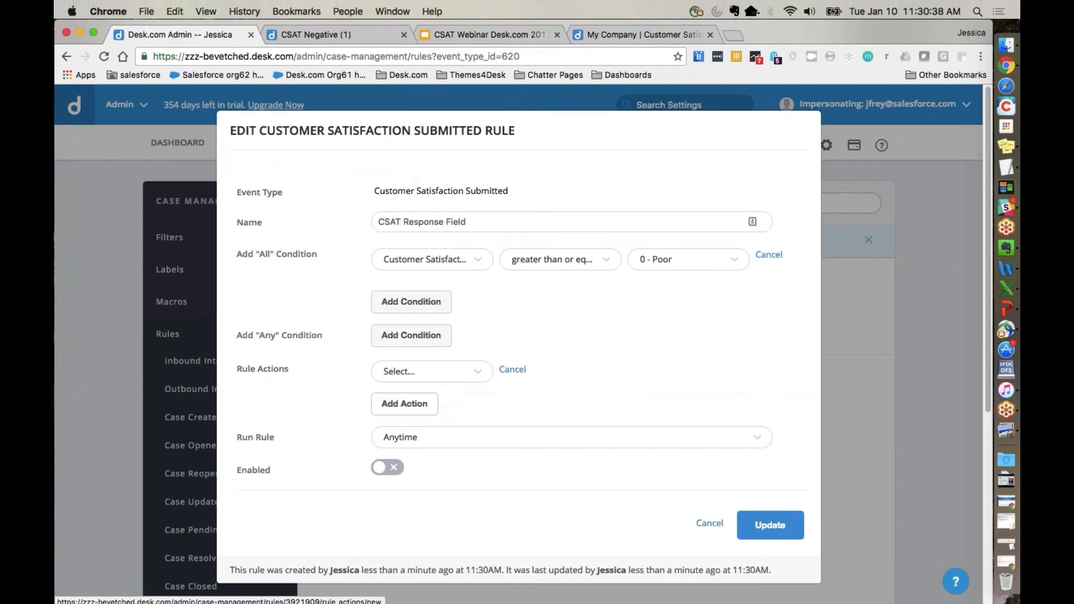
pyautogui.click(399, 370)
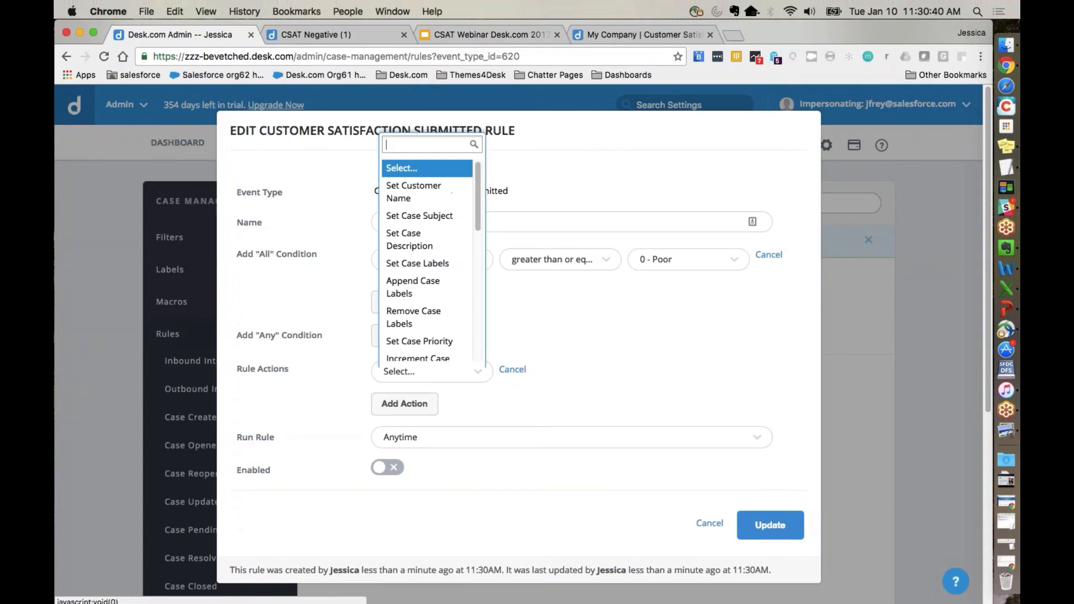
pyautogui.write('res')
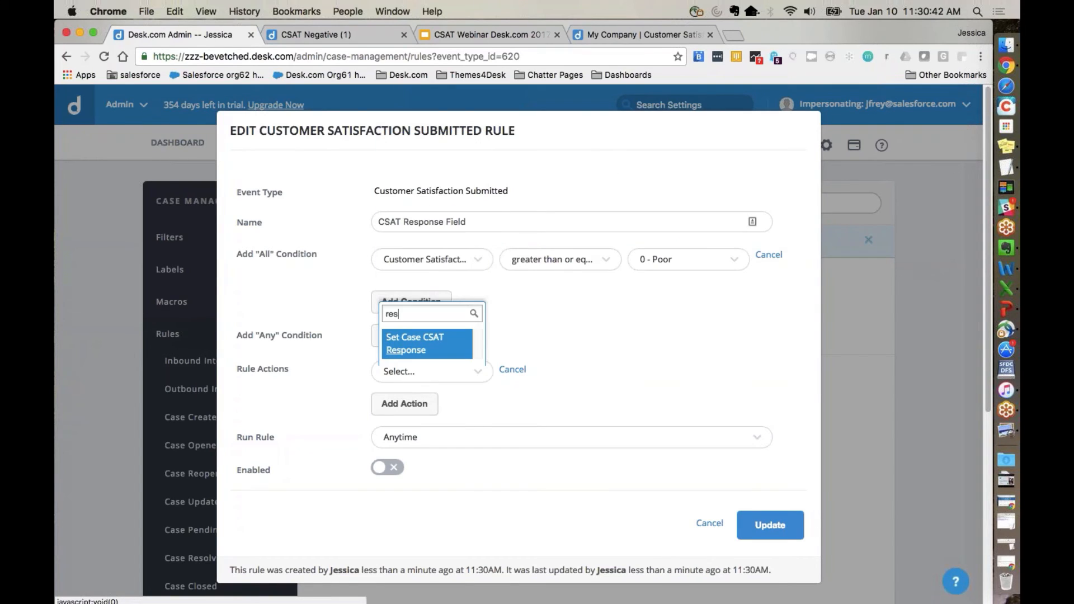
pyautogui.click(429, 347)
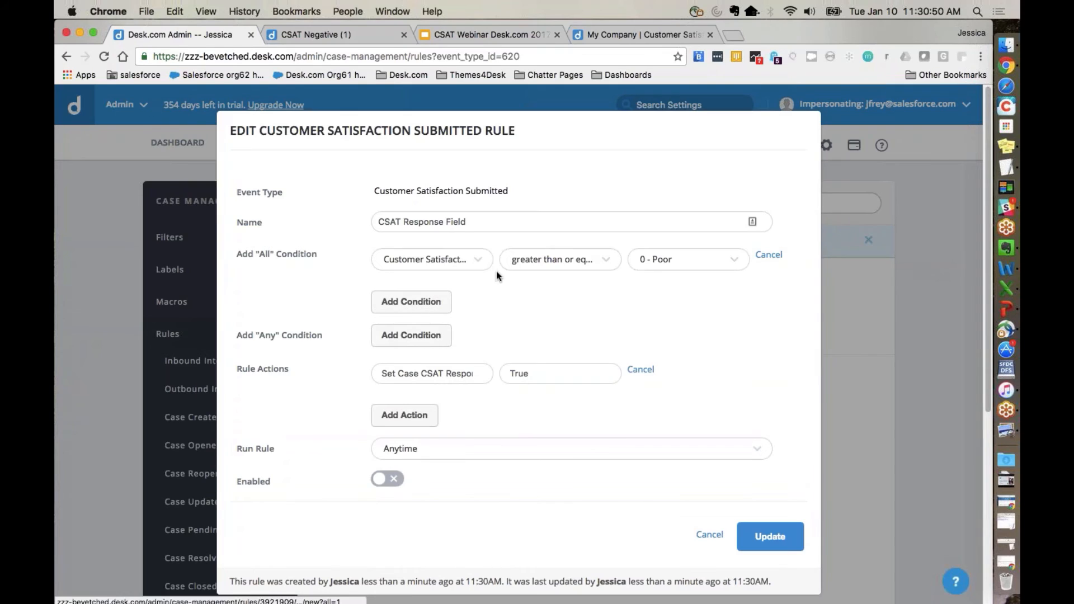
pyautogui.click(387, 480)
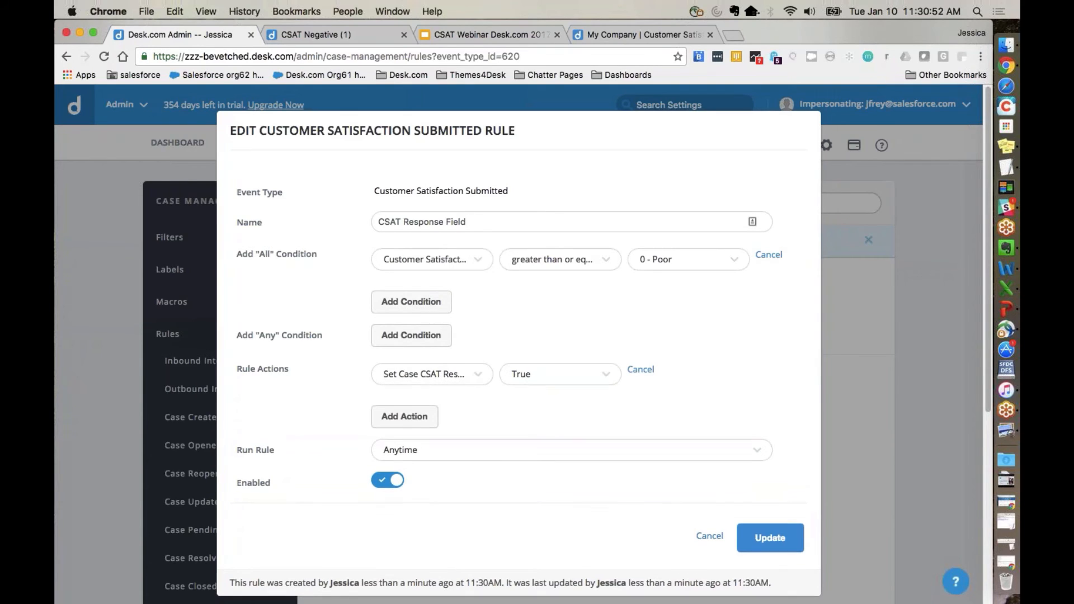
pyautogui.click(746, 544)
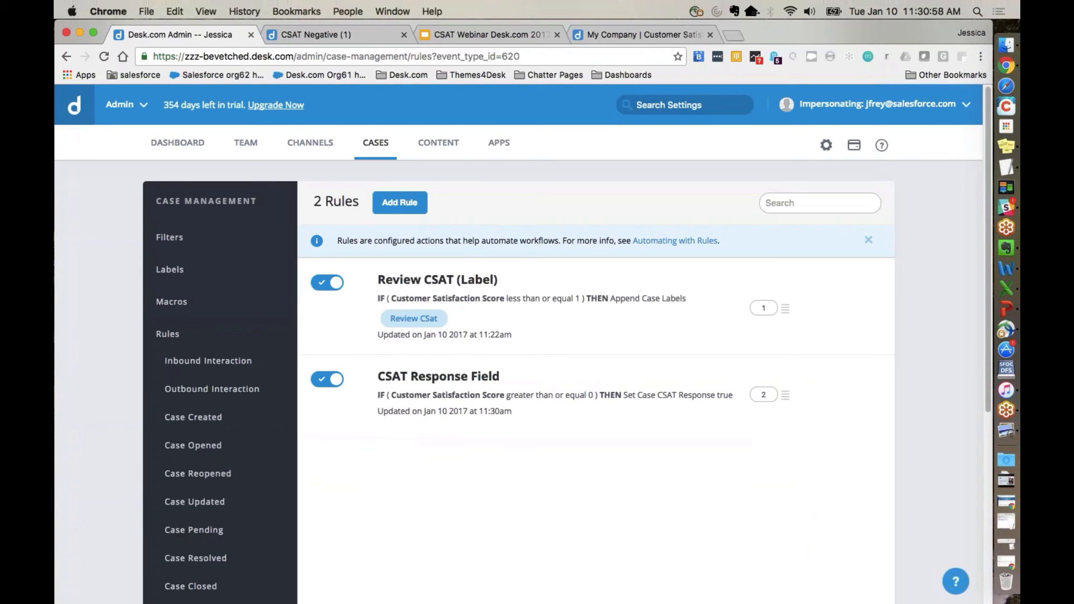
# Step: Switch to the Google Slides deck and start presenting from the "CSAT: Additional Features to Consider" slide about Save CSAT
pyautogui.scroll(-1, 518, 380)
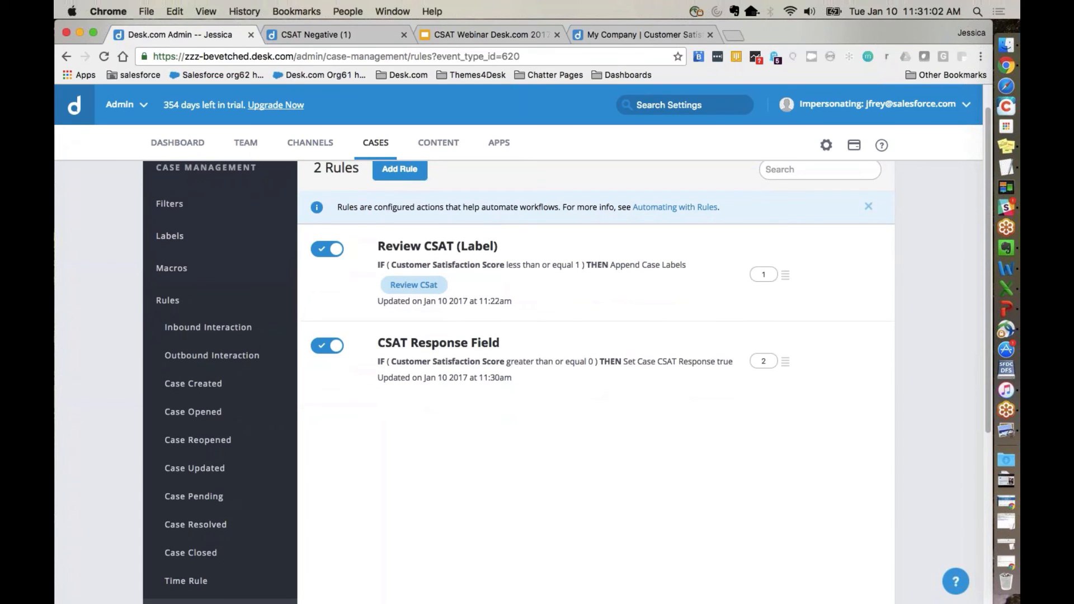
pyautogui.click(469, 36)
pyautogui.scroll(-1, 128, 522)
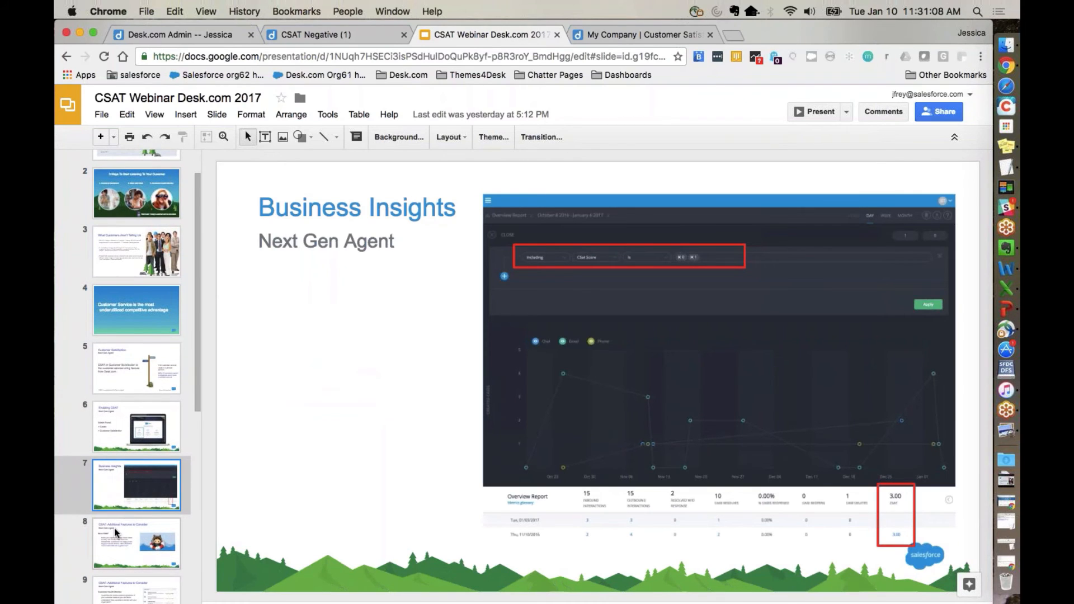
pyautogui.click(114, 528)
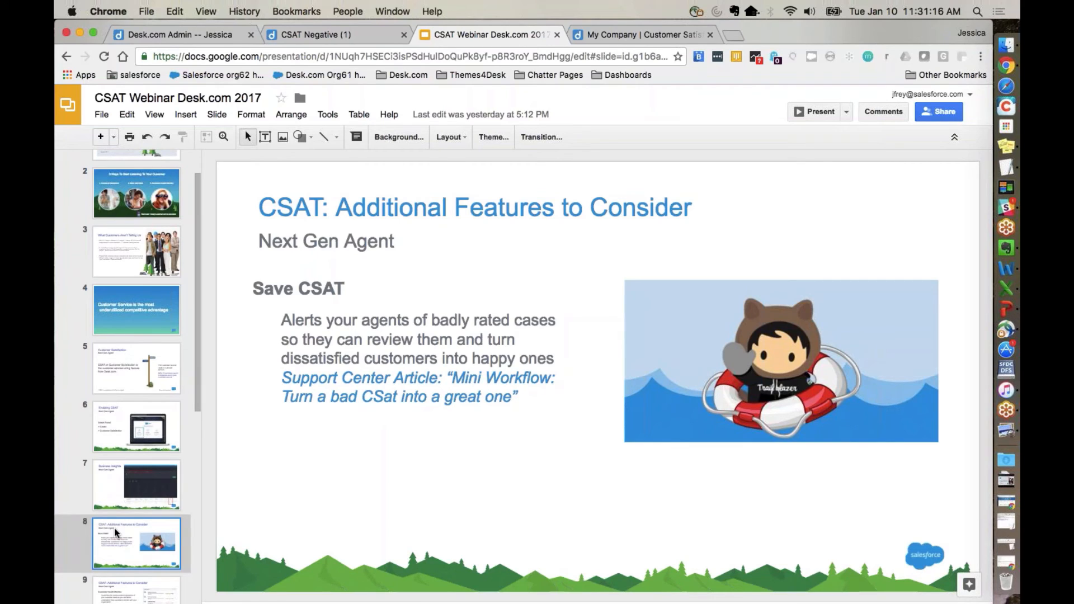
pyautogui.click(812, 111)
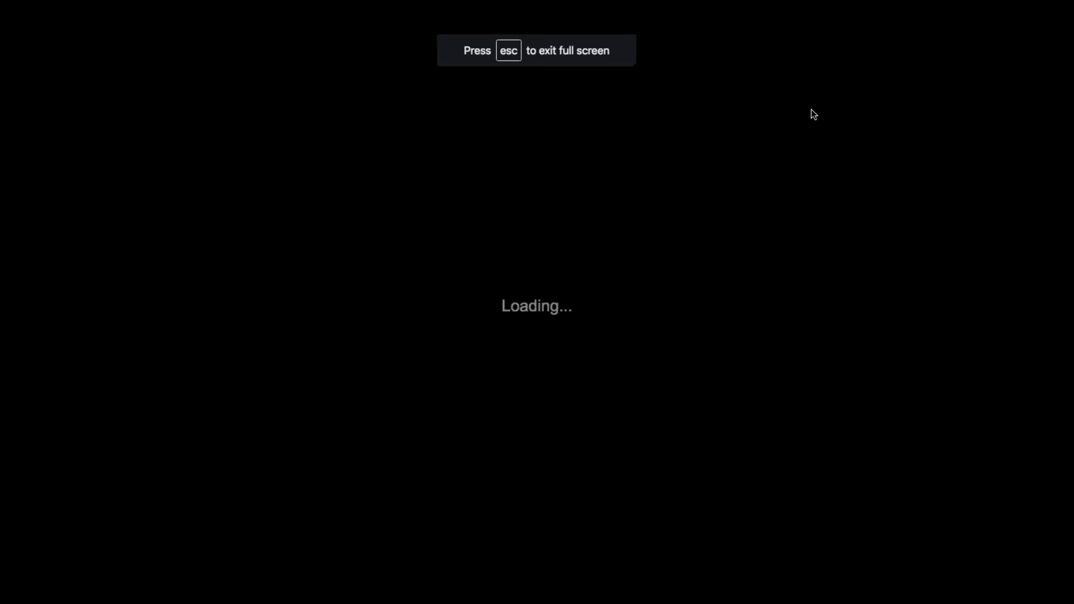